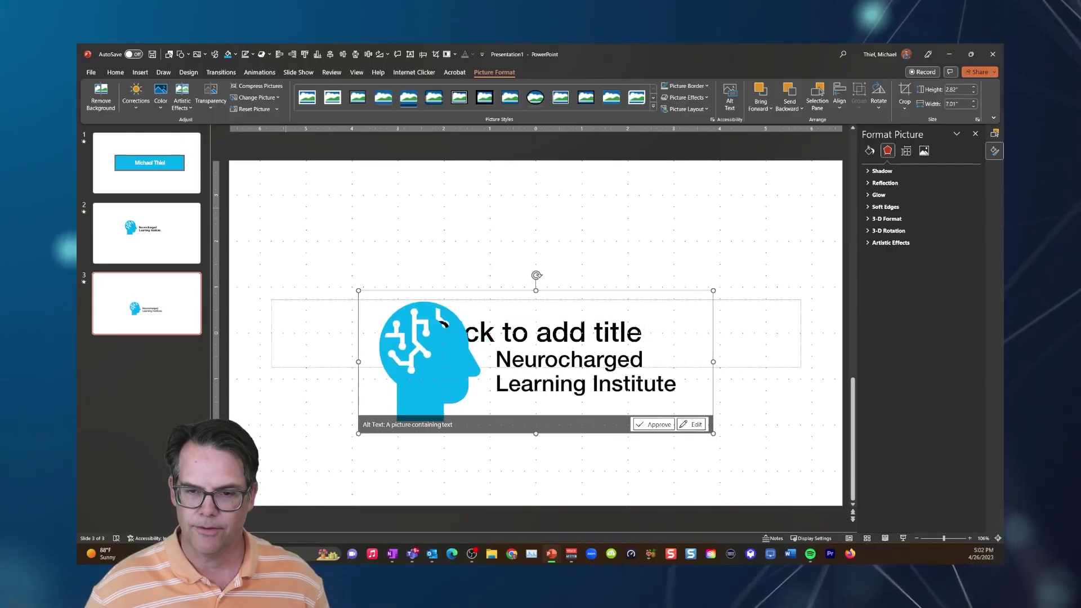
left_click_drag(443, 325, 538, 325)
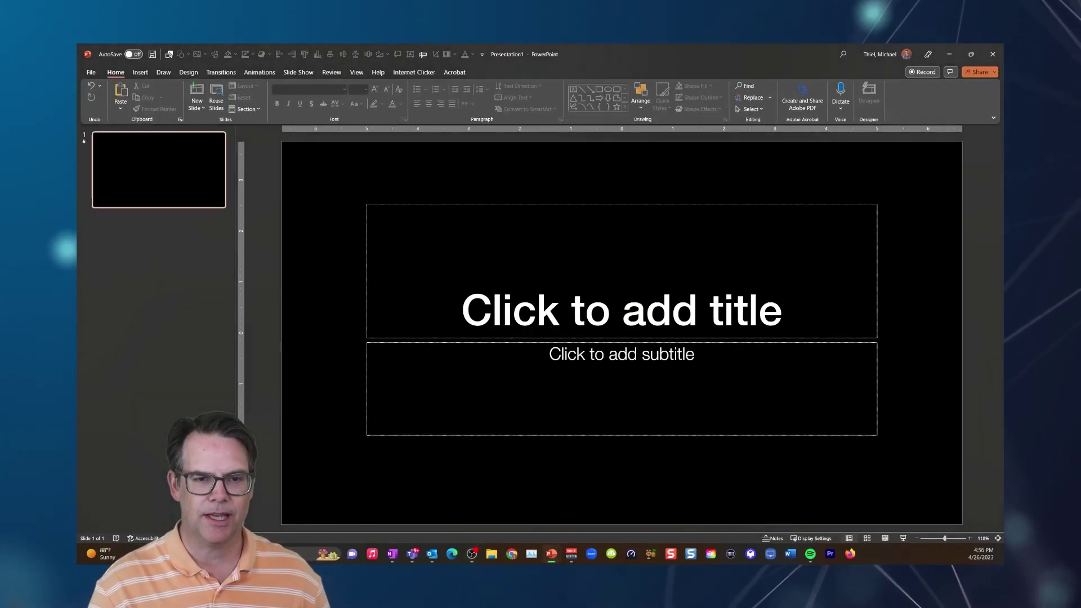
- Change the first slide's layout to 1_Title Only
right_click(158, 170)
mouse_move(209, 315)
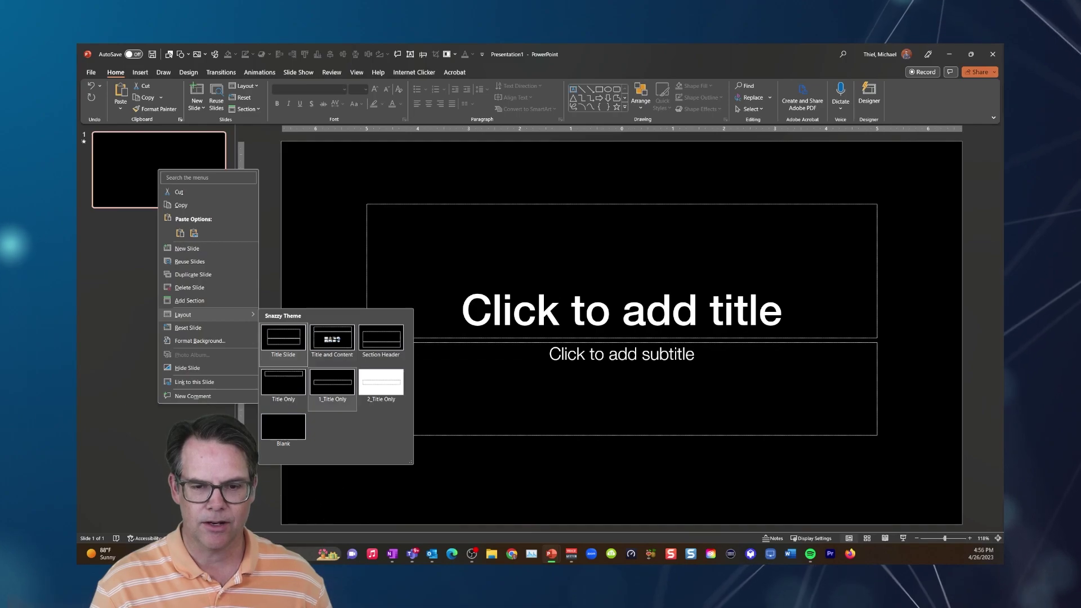
left_click(332, 383)
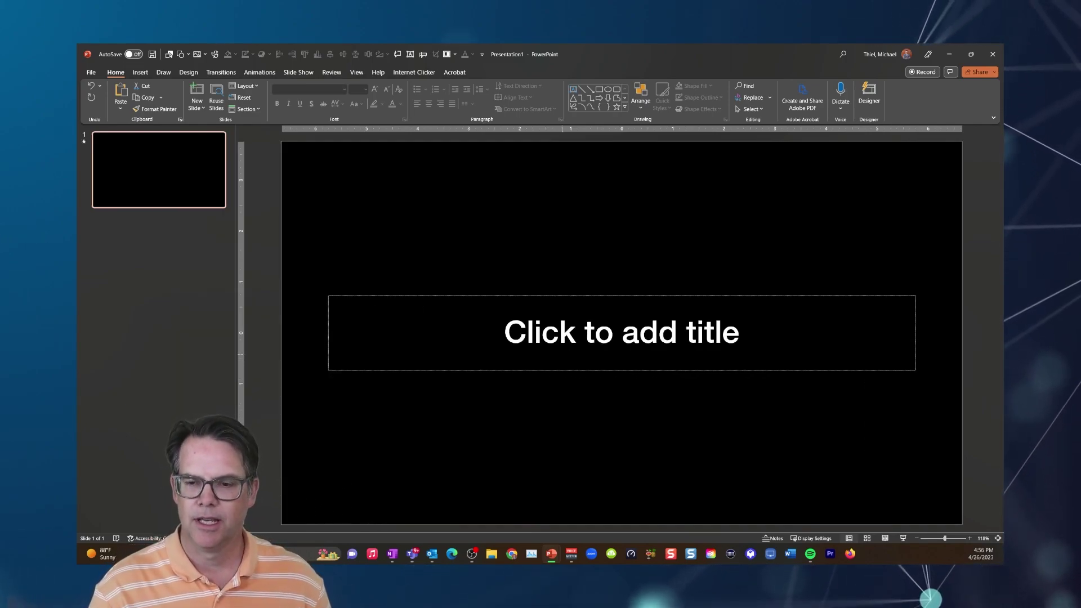
- Enter the presenter's full name in the slide's title placeholder
left_click(364, 358)
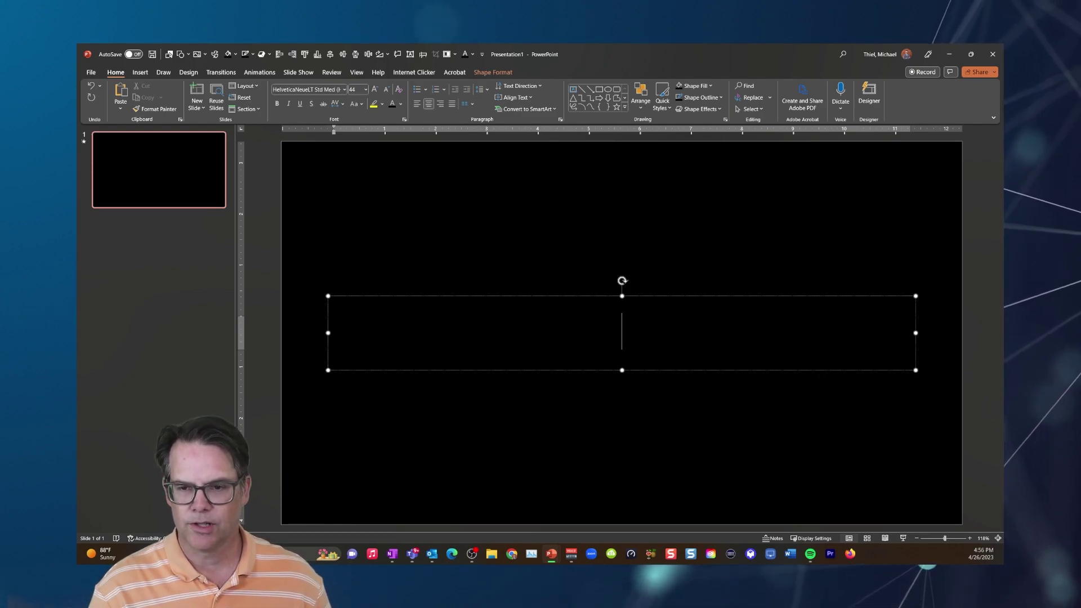
key("Escape")
left_click(546, 331)
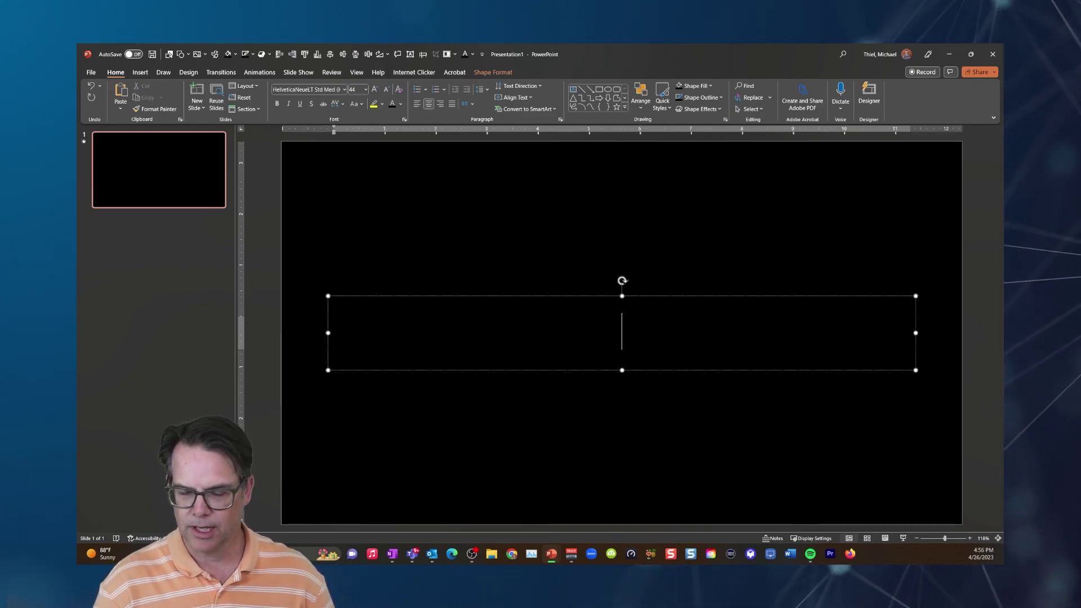
type("Michael Thiel")
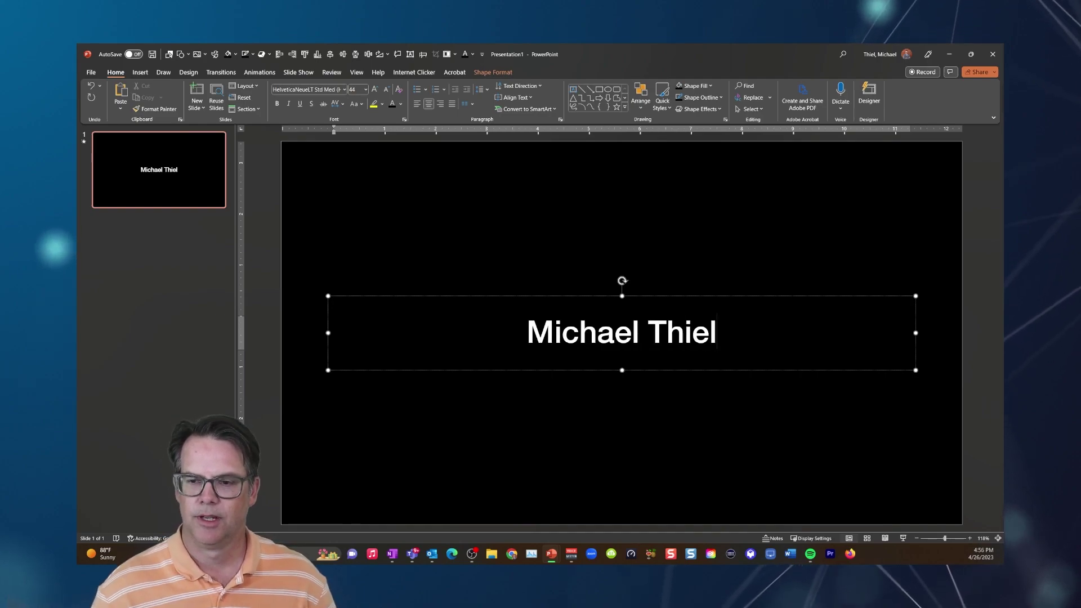
key("Escape")
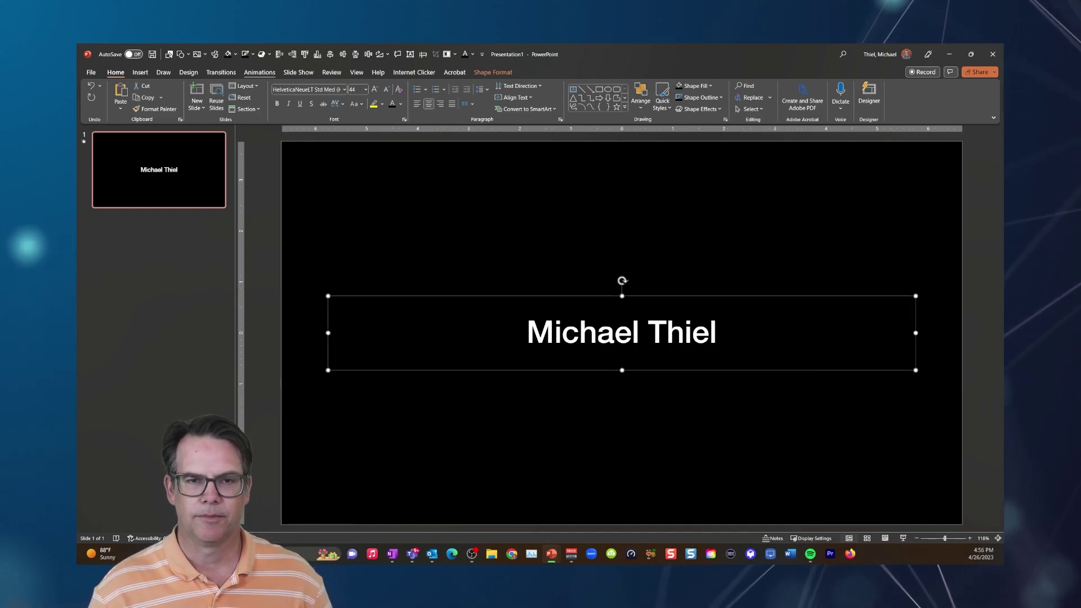
- Fill the title box with light blue and narrow it around the name
left_click(235, 54)
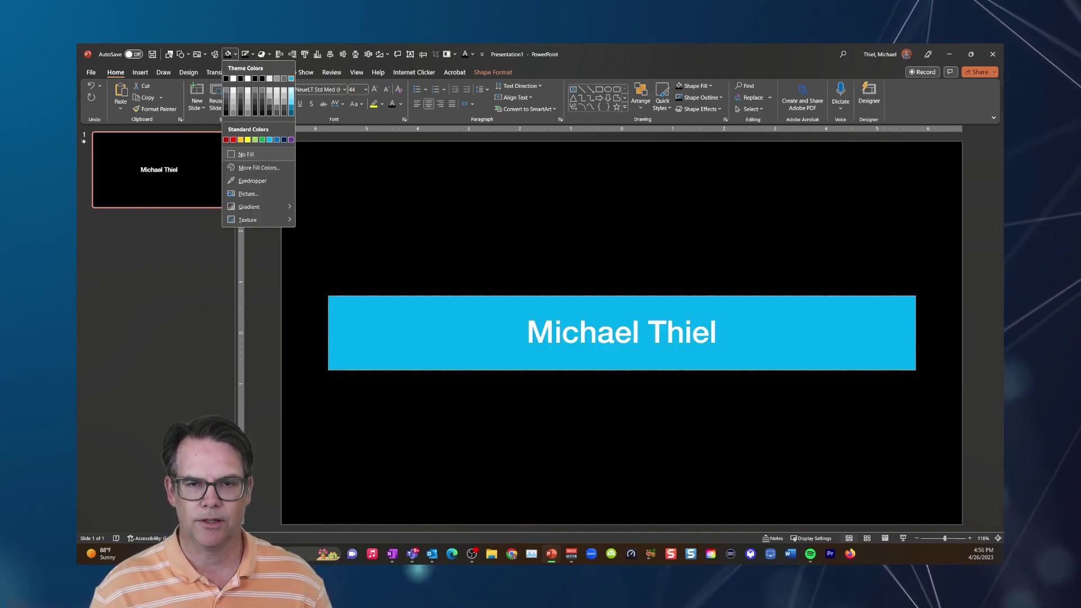
left_click(273, 137)
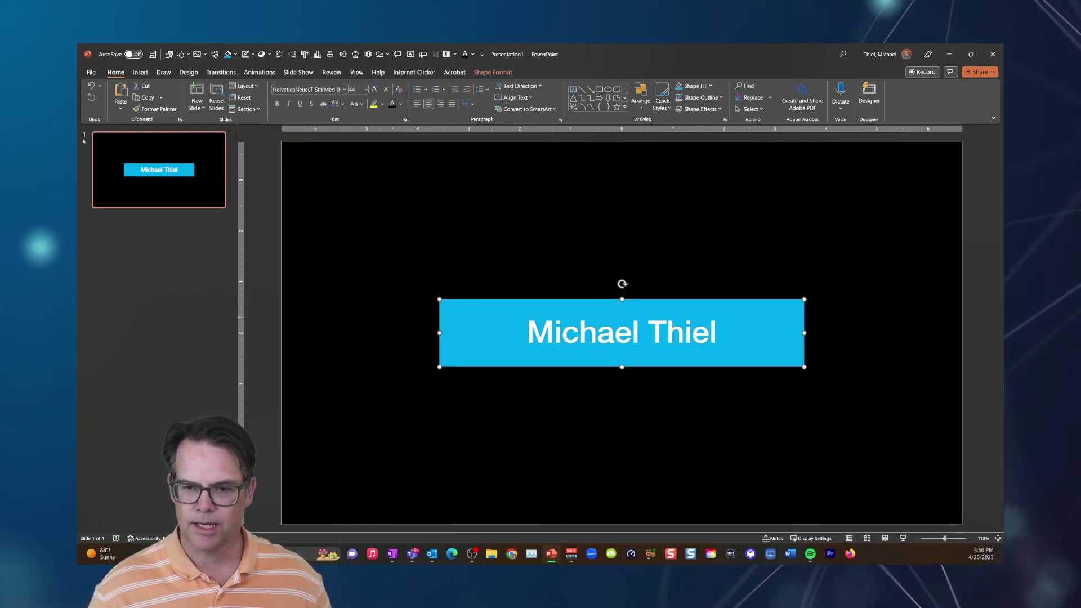
key("Escape")
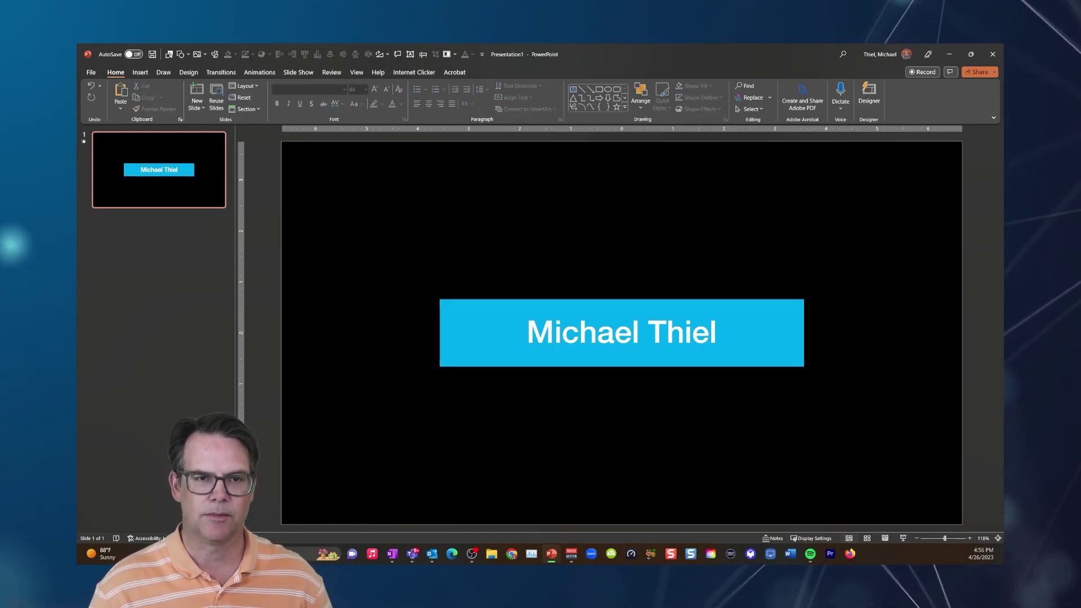
- Draw a rectangle about 8.75" wide and 2" high over the title box and fill it with gray
left_click(181, 54)
left_click(183, 140)
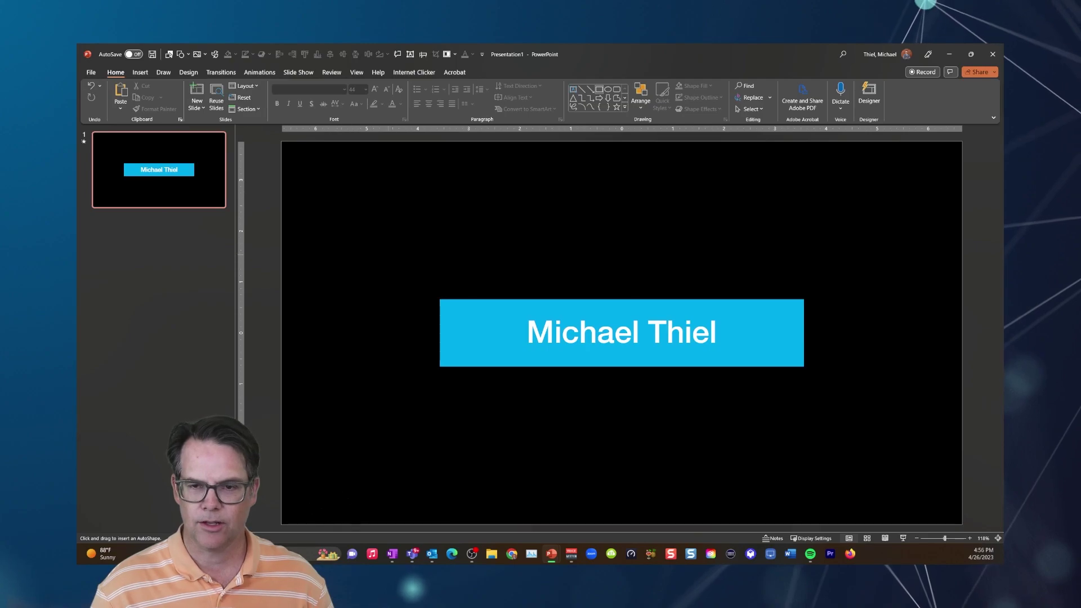
left_click_drag(417, 281, 864, 384)
left_click(235, 54)
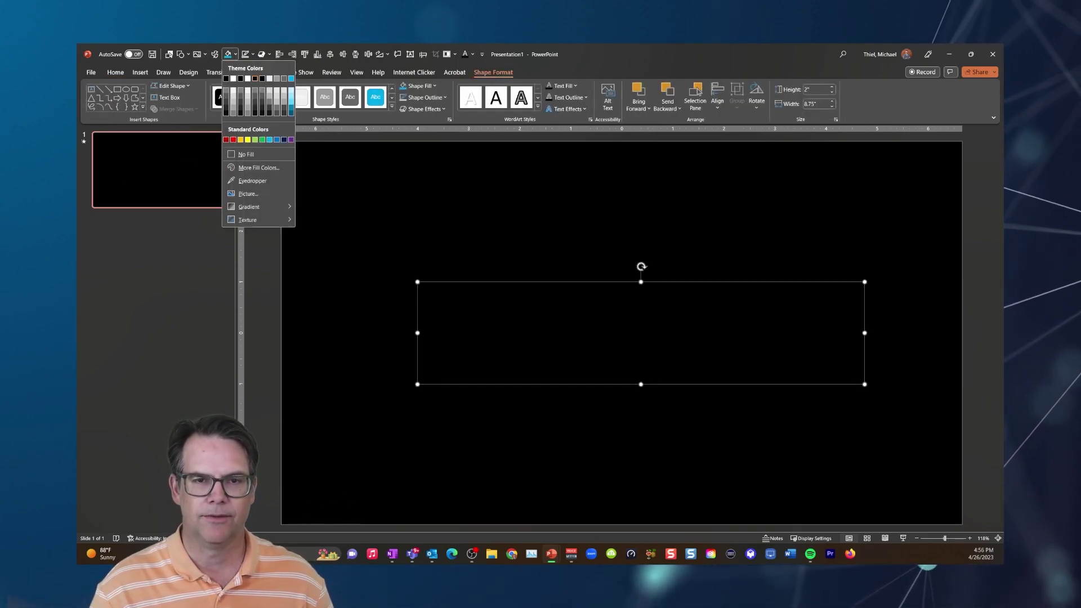
left_click(284, 78)
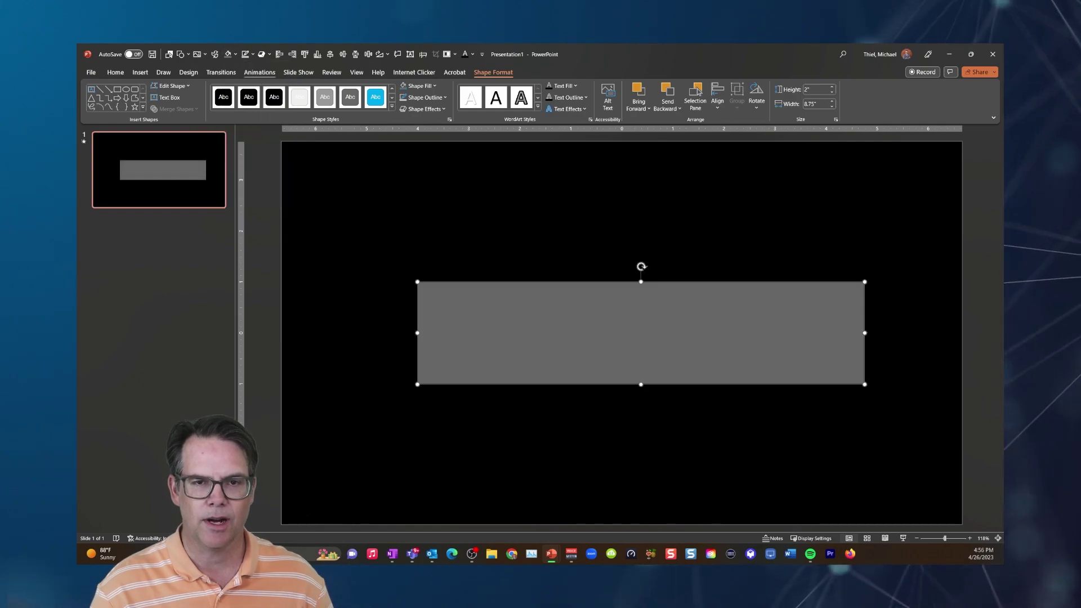
- Send the gray rectangle behind the blue title box and align the two on a common vertical centre line
left_click(698, 93)
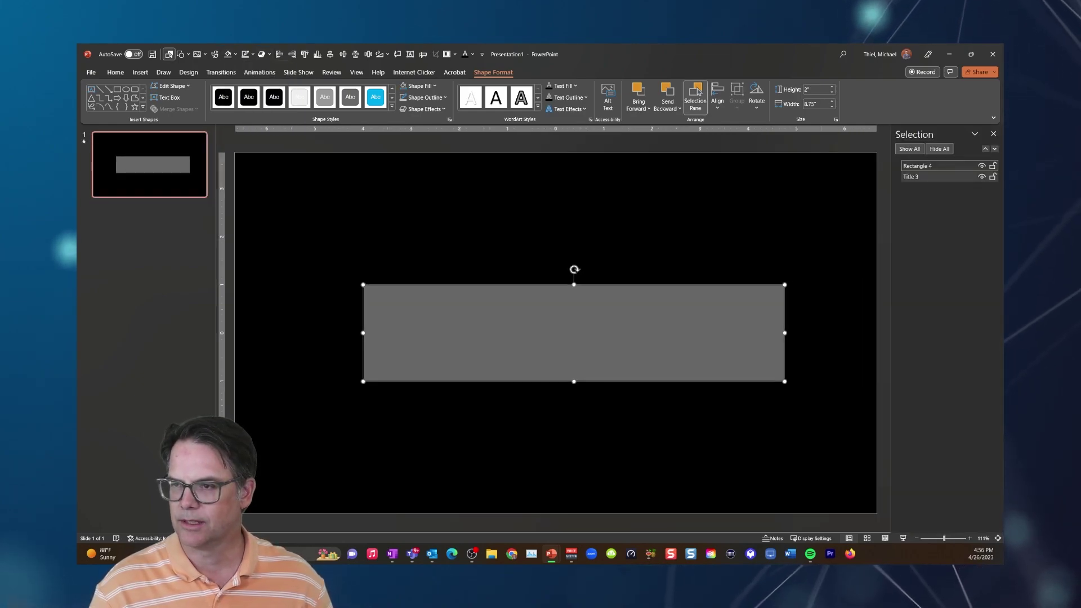
key("ctrl+bracketleft")
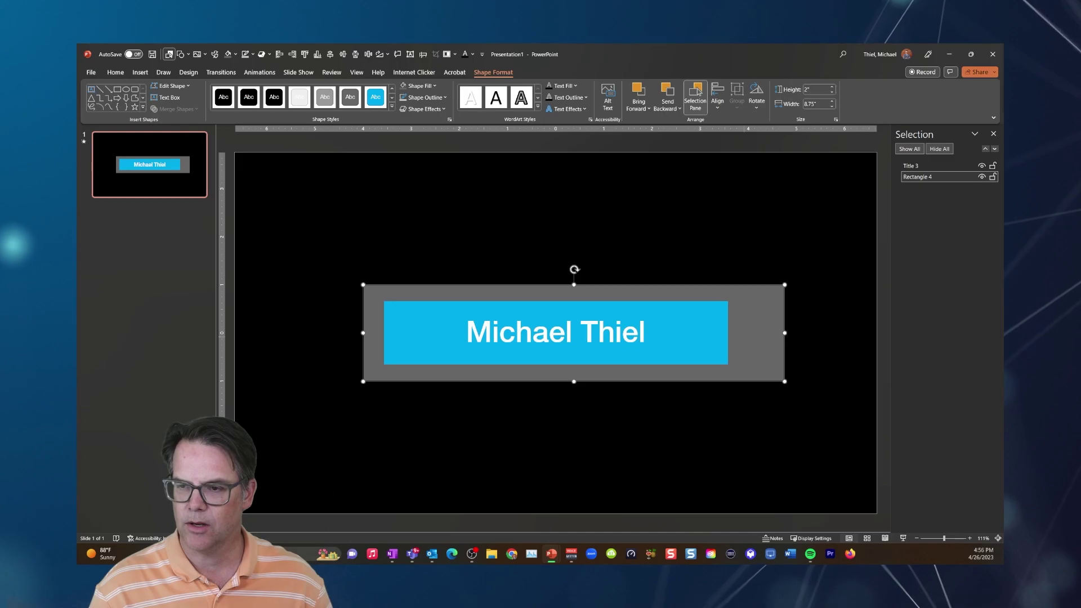
key("ctrl+a")
left_click(342, 54)
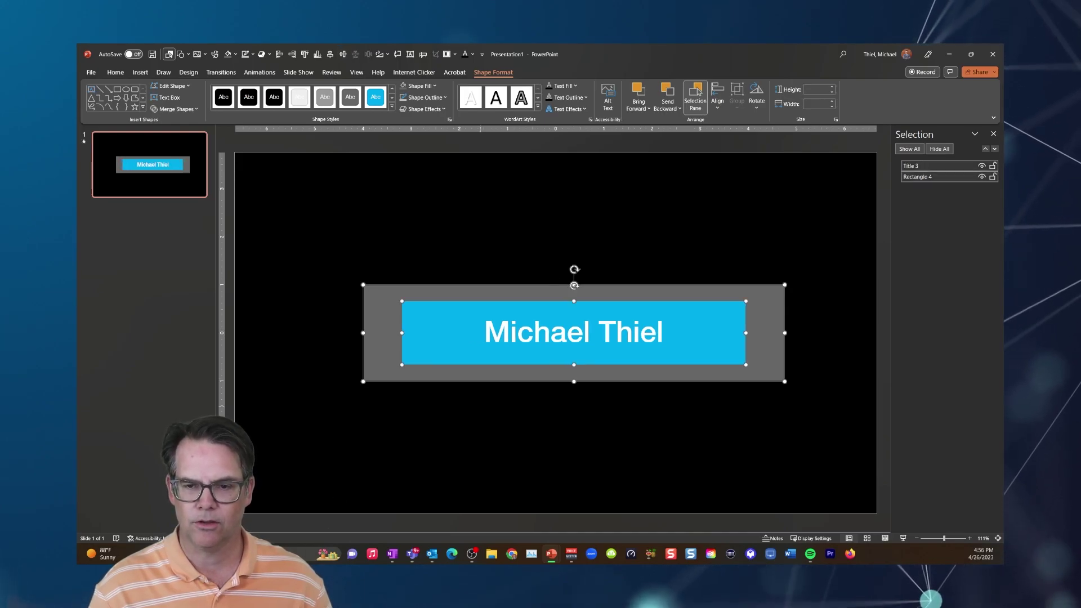
key("Escape")
key("ctrl+a")
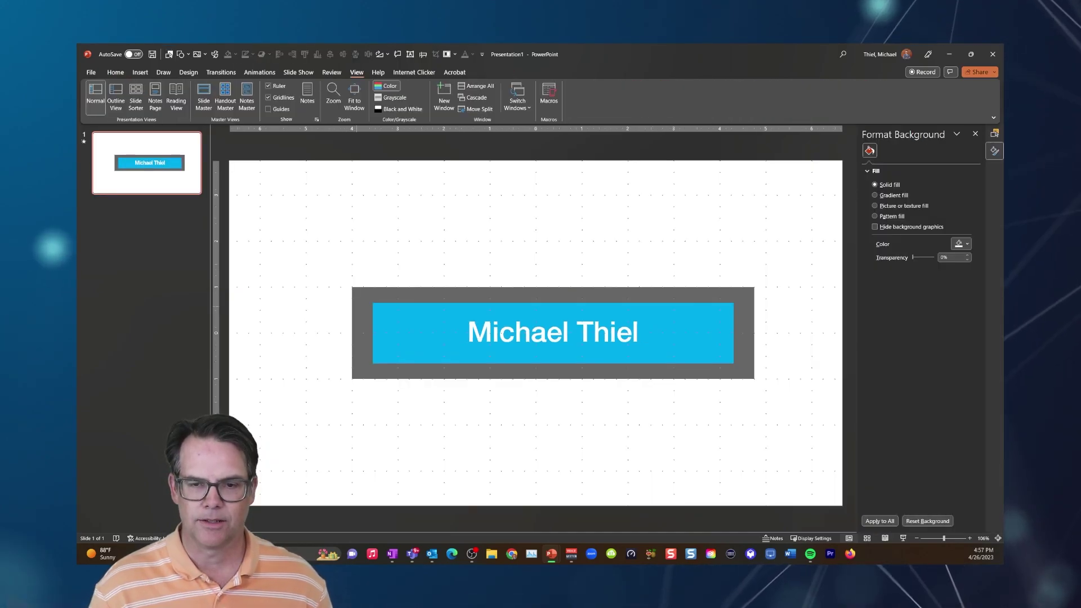
- Apply an outer shadow offset to the bottom right to the gray rectangle, and enlarge the blue title box to leave a thin gray border
left_click(356, 306)
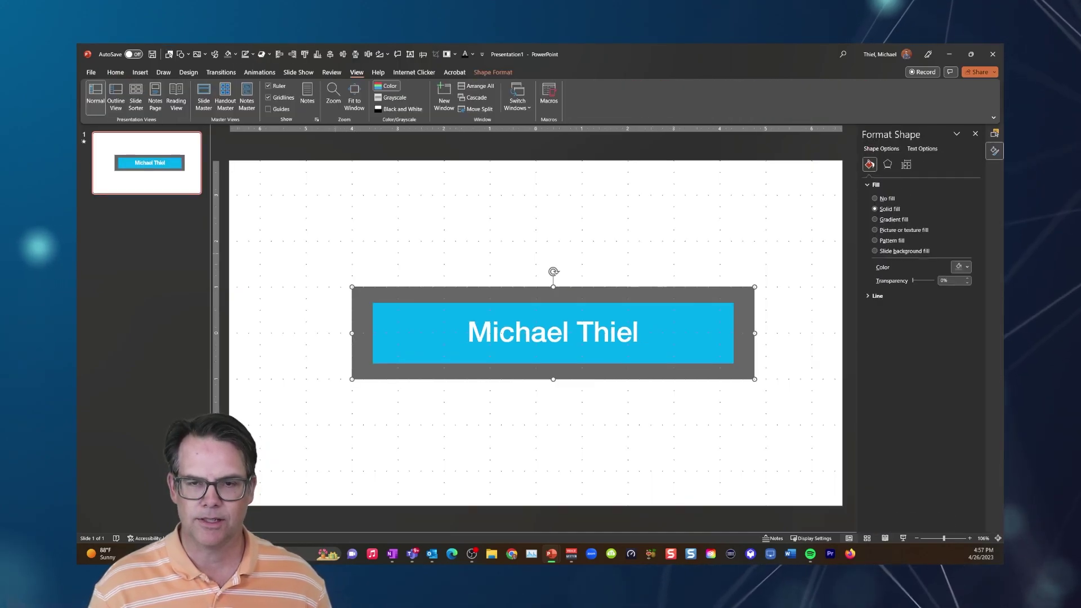
left_click(264, 54)
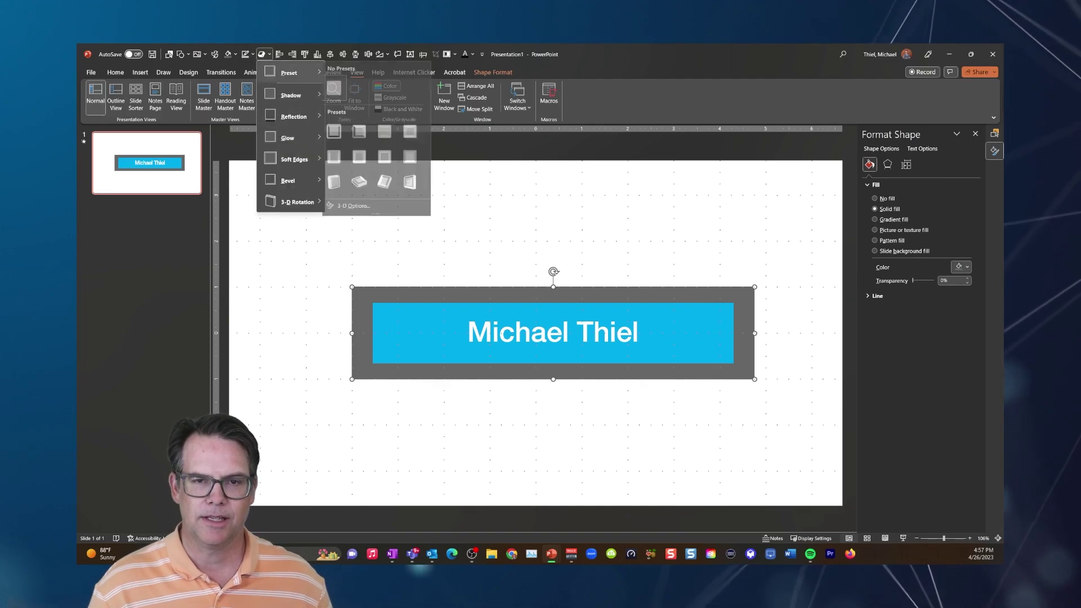
mouse_move(290, 95)
left_click(338, 154)
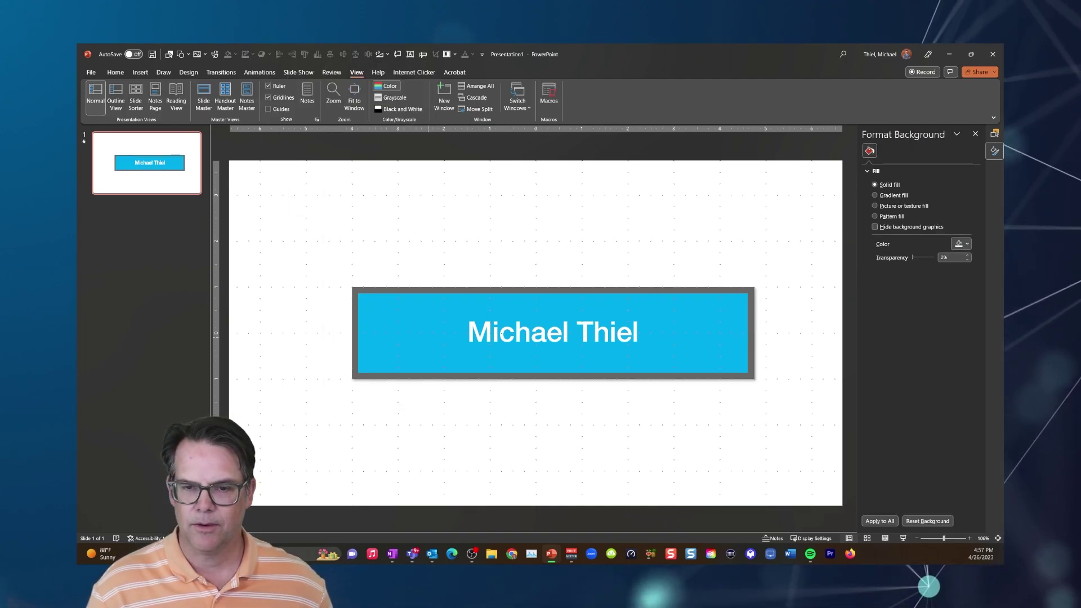
- Apply an inner shadow to the blue title box along its top and left edges
left_click(394, 310)
left_click(264, 54)
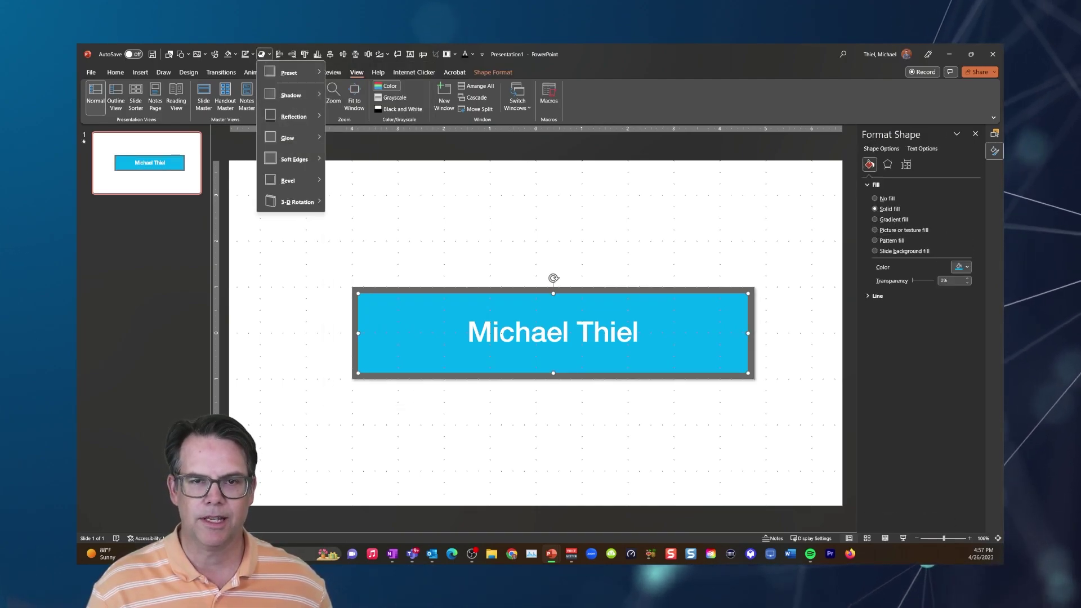
mouse_move(291, 95)
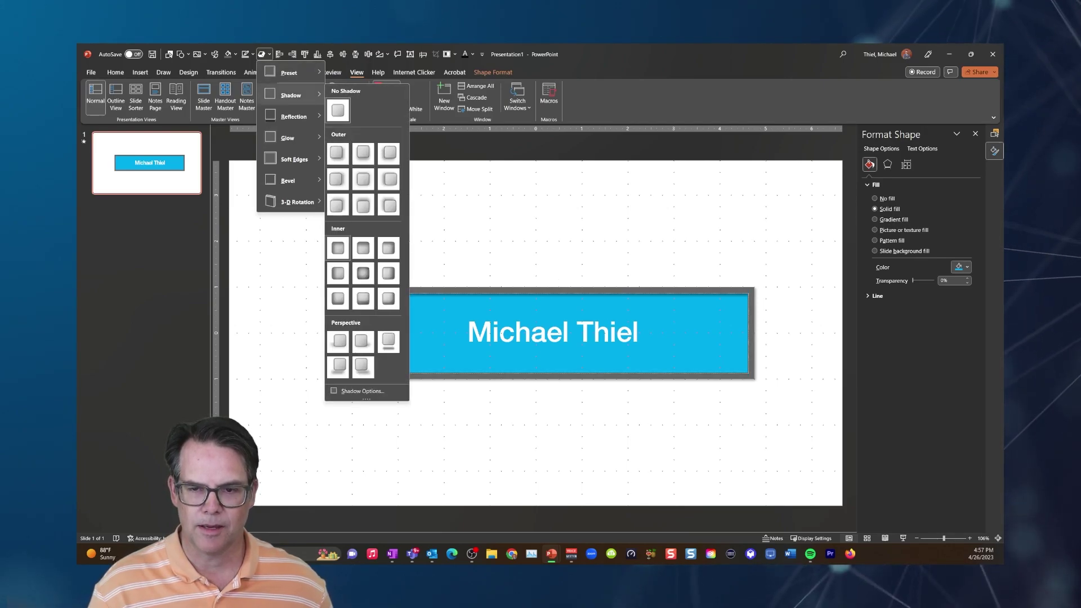
key("Escape")
key("Escape")
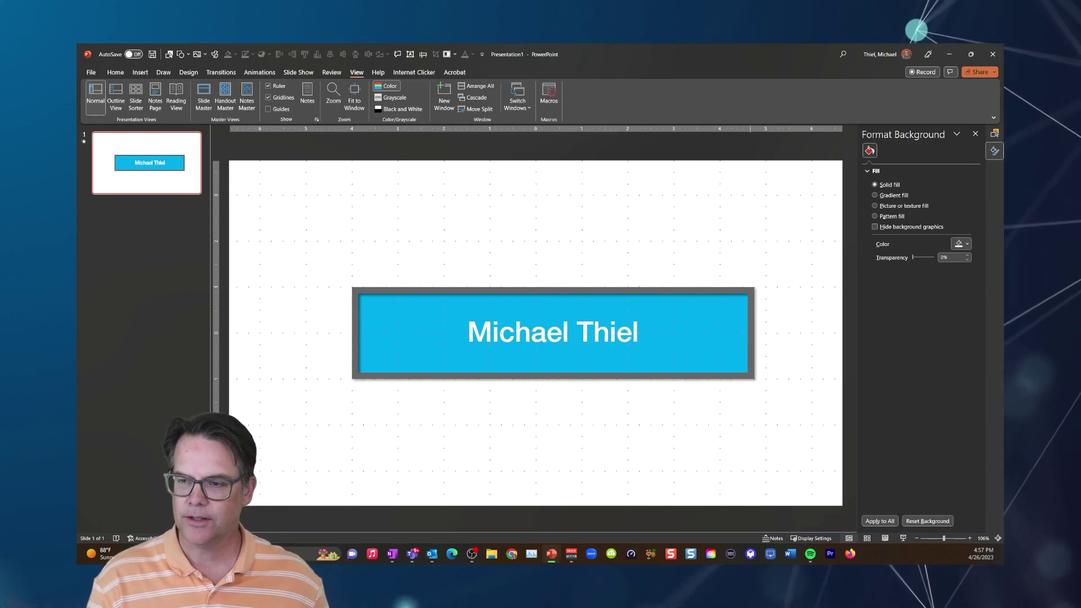
- Set up saving both shapes together as a picture in Downloads, with the presenter's surname followed by _L3 as the file name
left_click_drag(768, 257, 318, 412)
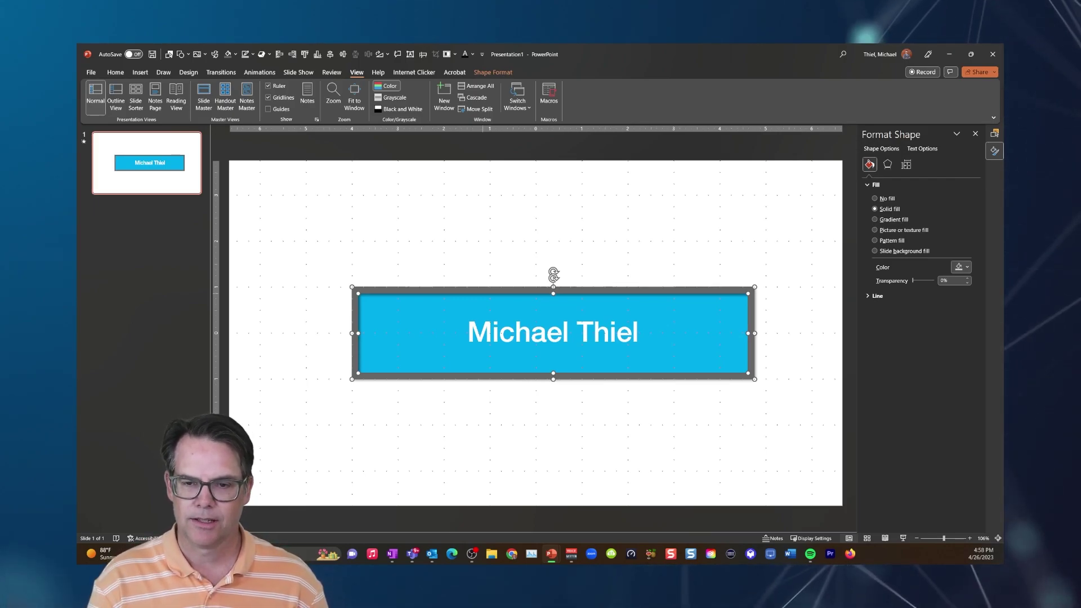
right_click(466, 295)
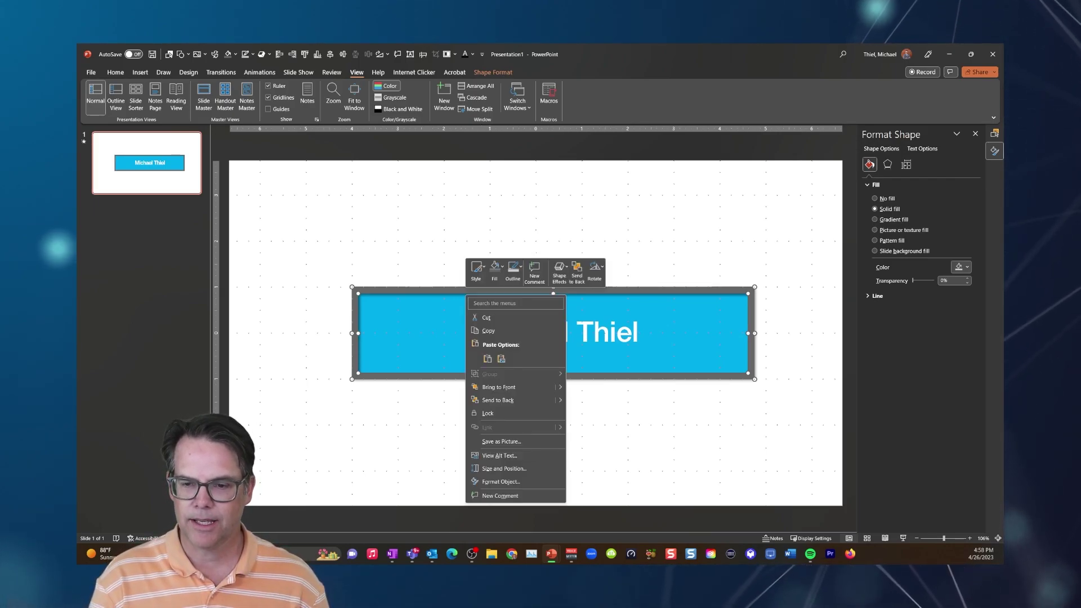
left_click(501, 441)
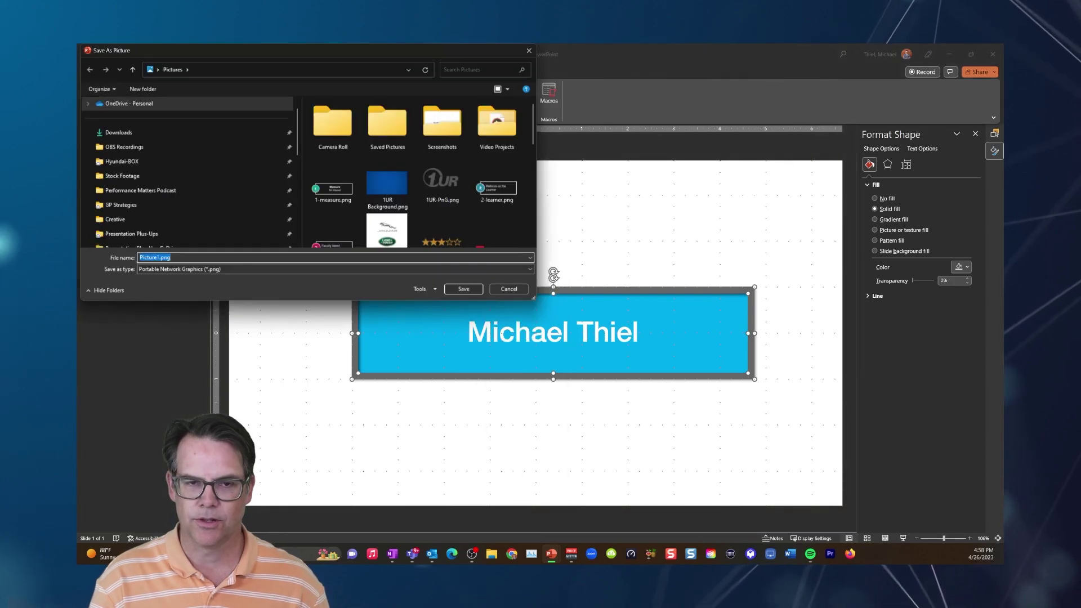
left_click(118, 132)
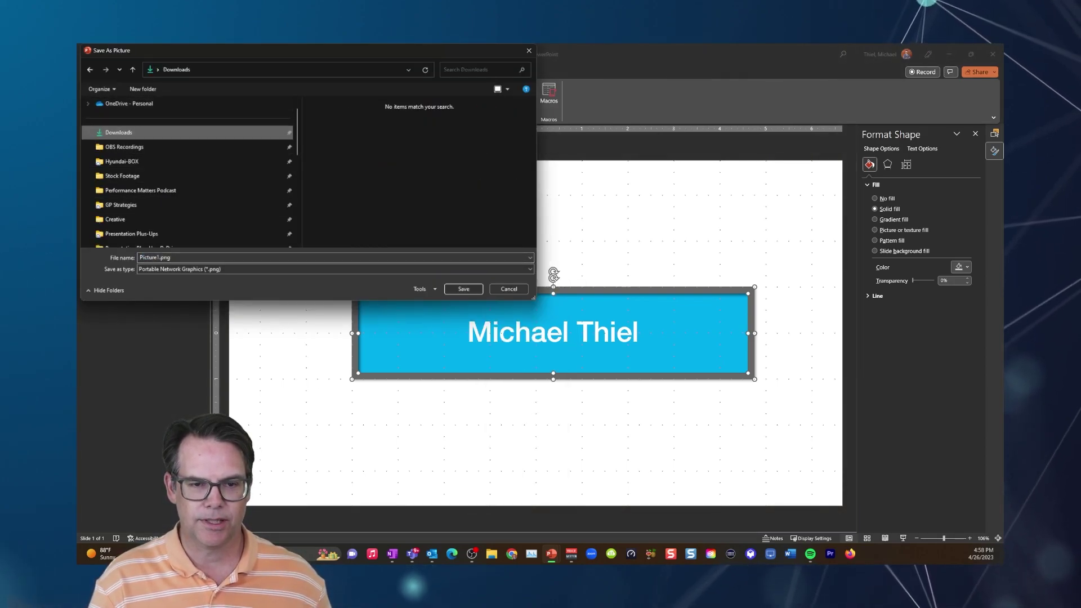
left_click(154, 257)
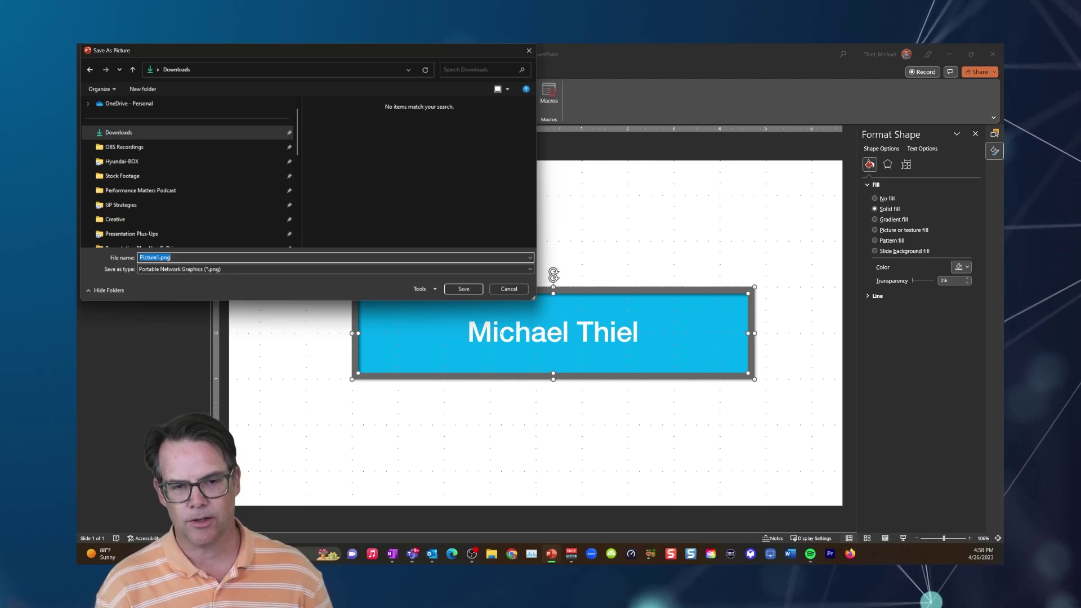
type("Thiel_L3")
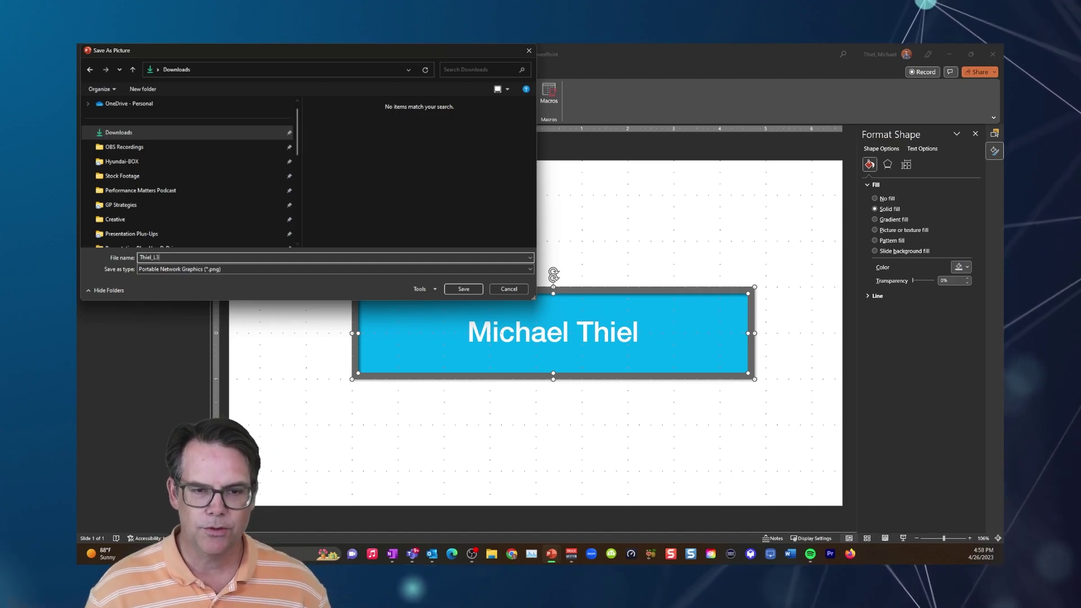
- Choose Portable Network Graphics (*.png) as the file type and save the picture
left_click(335, 269)
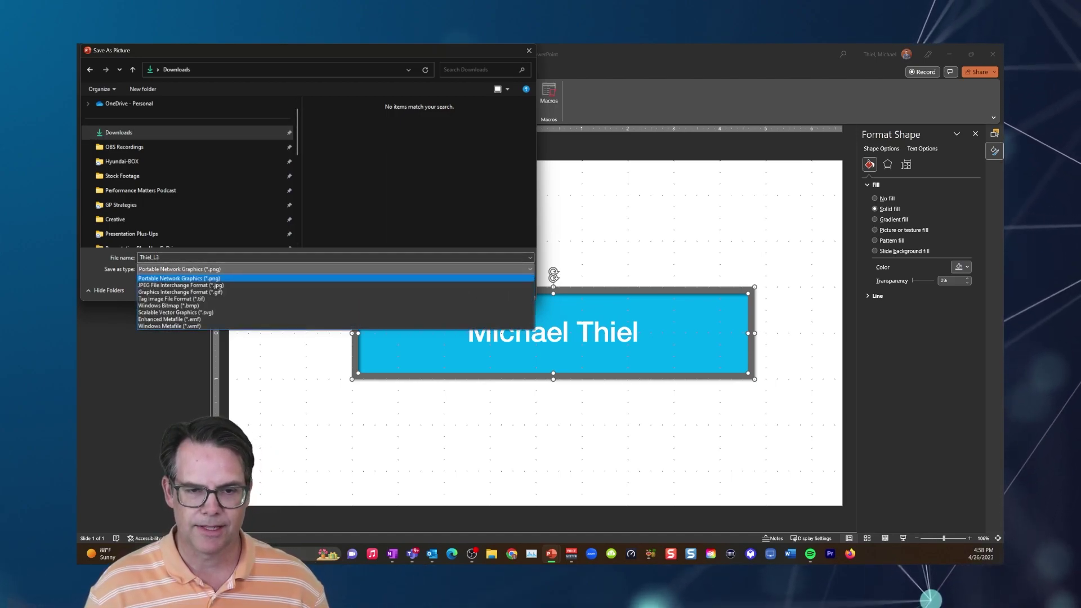
key("Down")
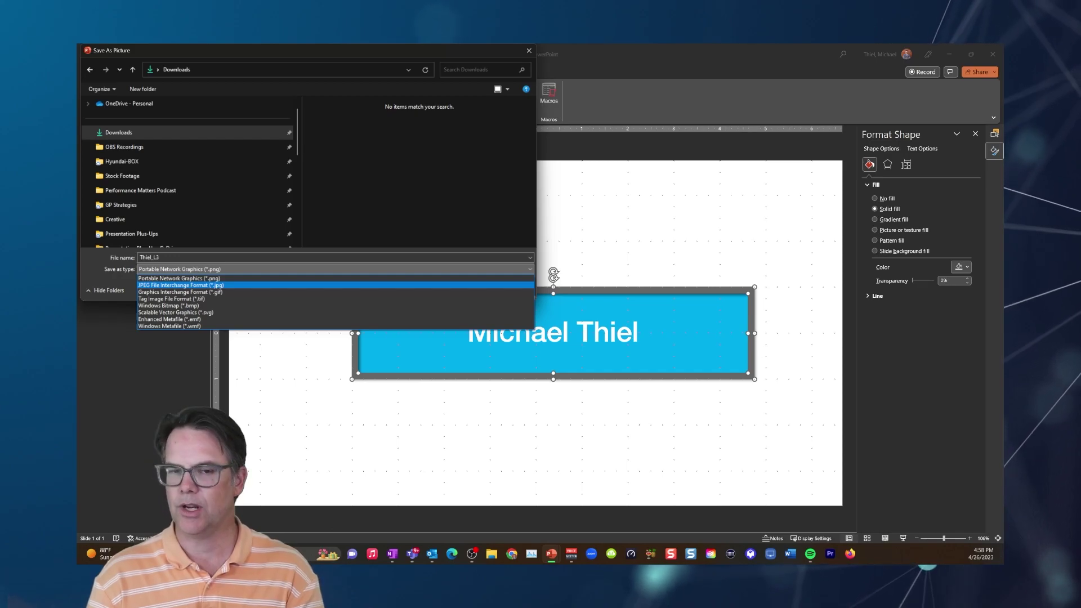
key("Up")
key("Return")
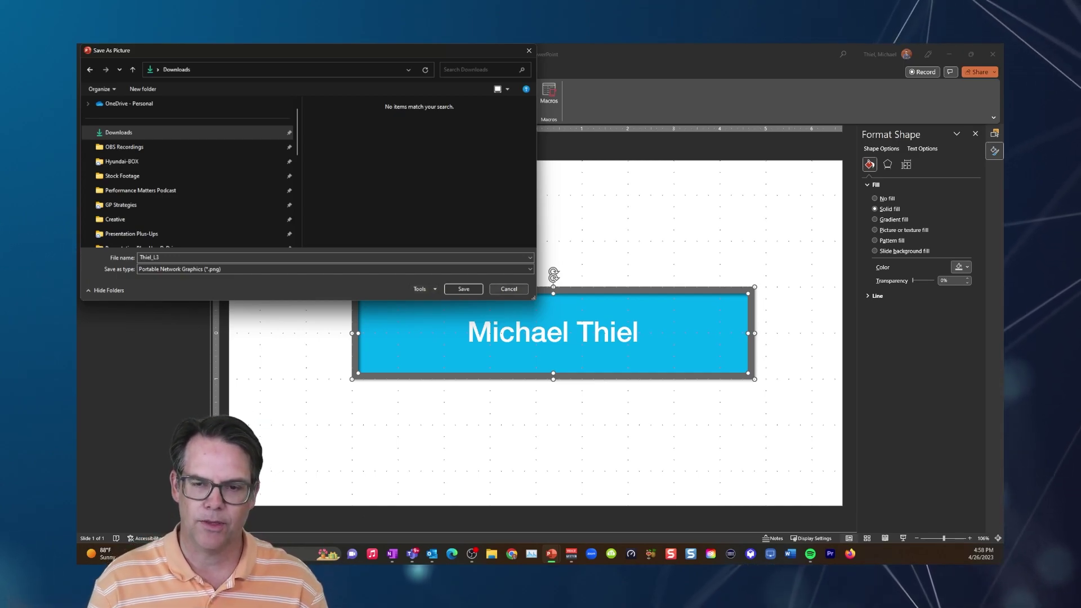
key("Return")
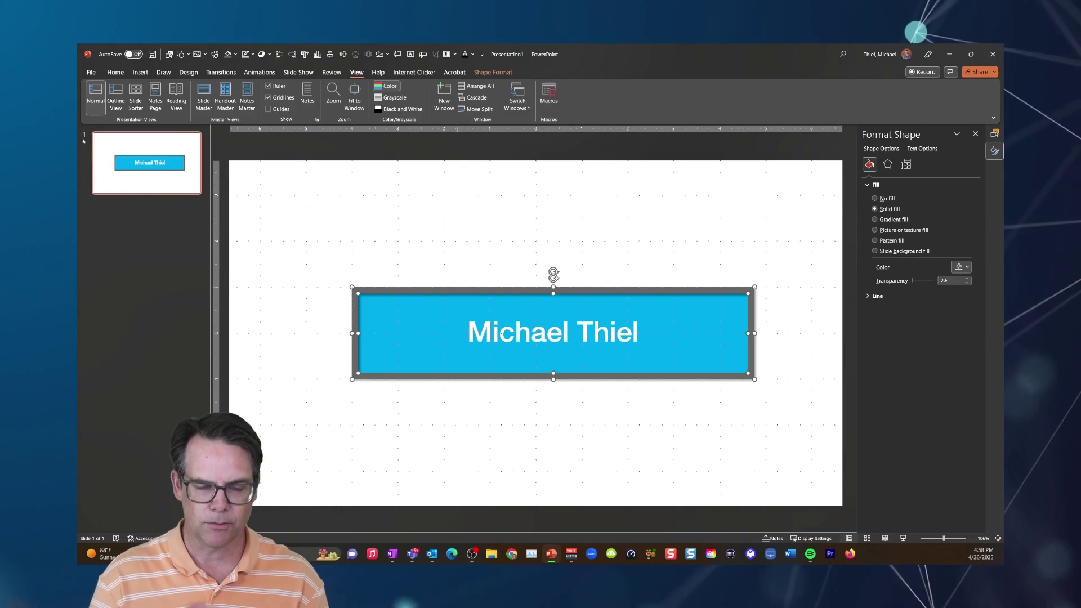
- Add a second slide and give it the white 2_Title Only layout
key("Escape")
key("ctrl+m")
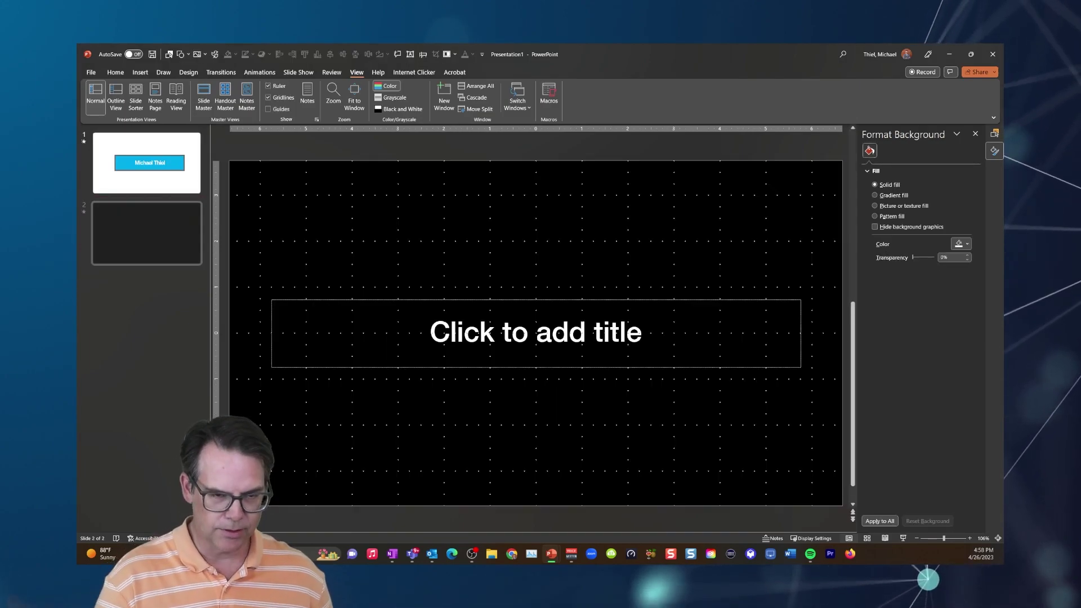
right_click(186, 231)
mouse_move(225, 374)
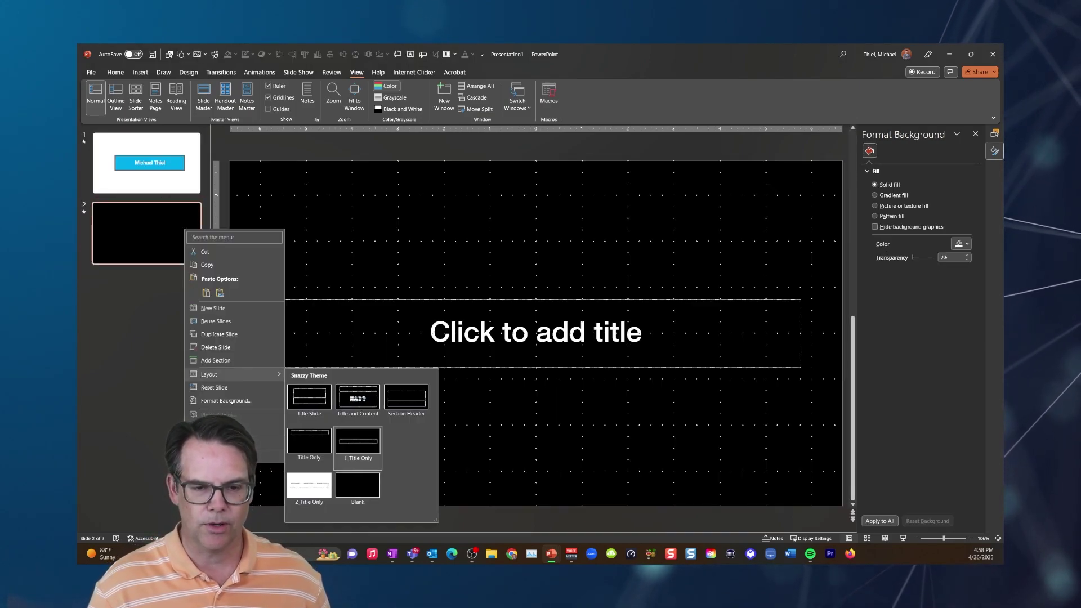
left_click(309, 486)
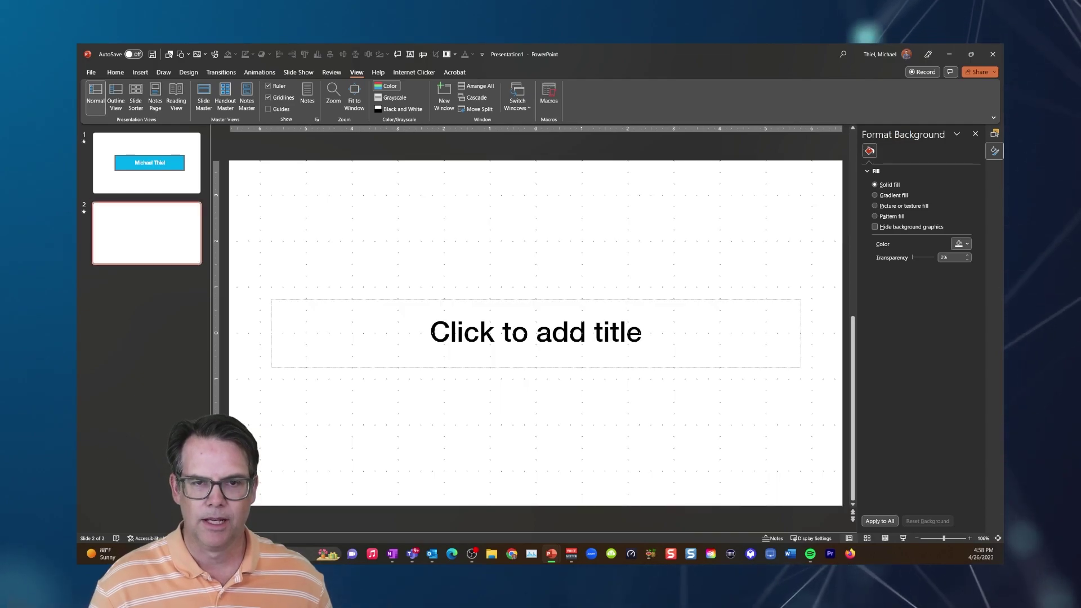
- Insert the saved name-banner PNG from the Downloads folder onto the second slide
left_click(200, 54)
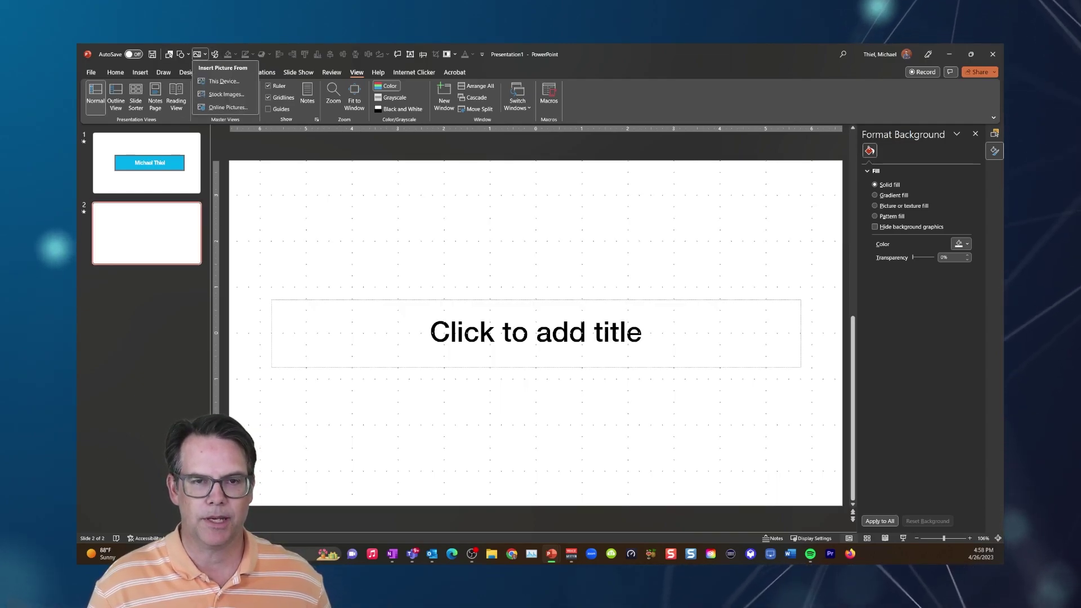
left_click(220, 81)
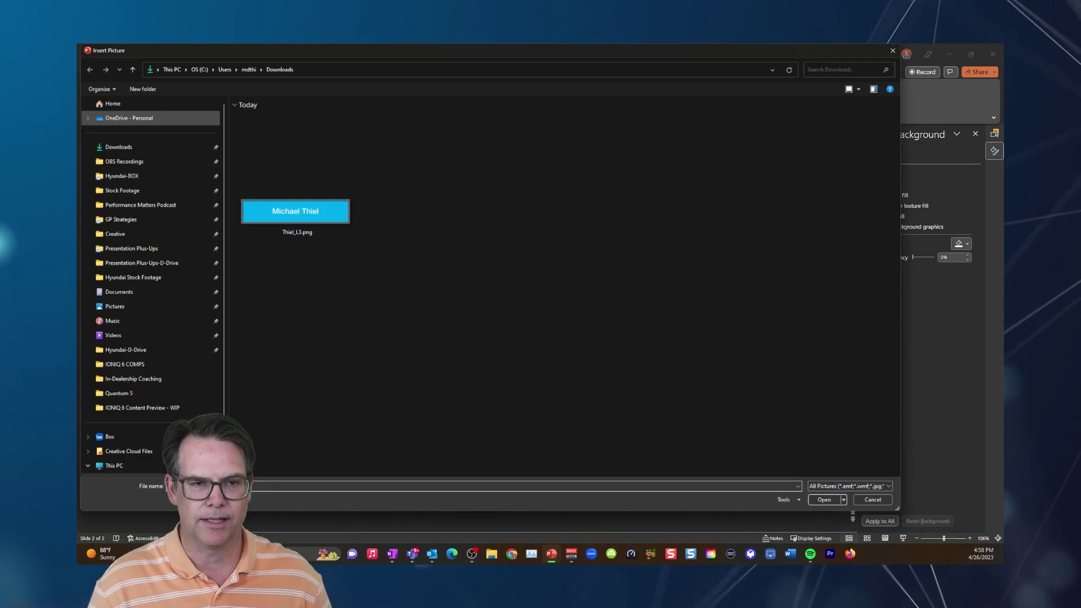
left_click(118, 147)
key("Return")
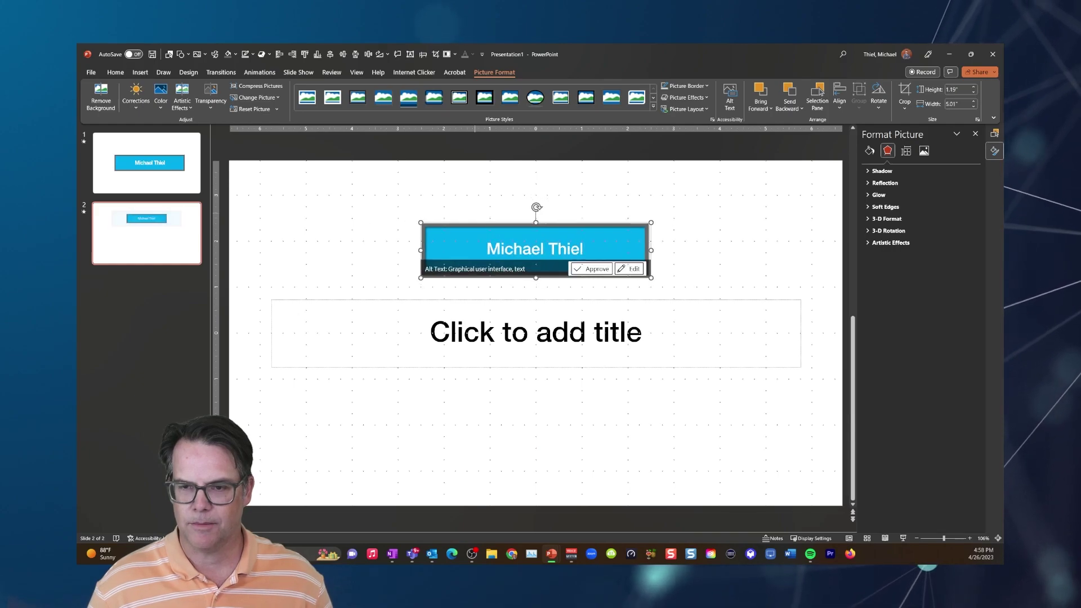
key("alt+Left")
key("alt+Left")
key("alt+Left")
key("alt+Left")
key("alt+Left")
key("alt+Left")
key("alt+Left")
key("alt+Left")
key("alt+Left")
key("alt+Left")
key("alt+Left")
key("alt+Left")
key("alt+Left")
key("alt+Left")
key("alt+Left")
key("alt+Left")
key("alt+Left")
key("alt+Left")
key("alt+Left")
key("alt+Left")
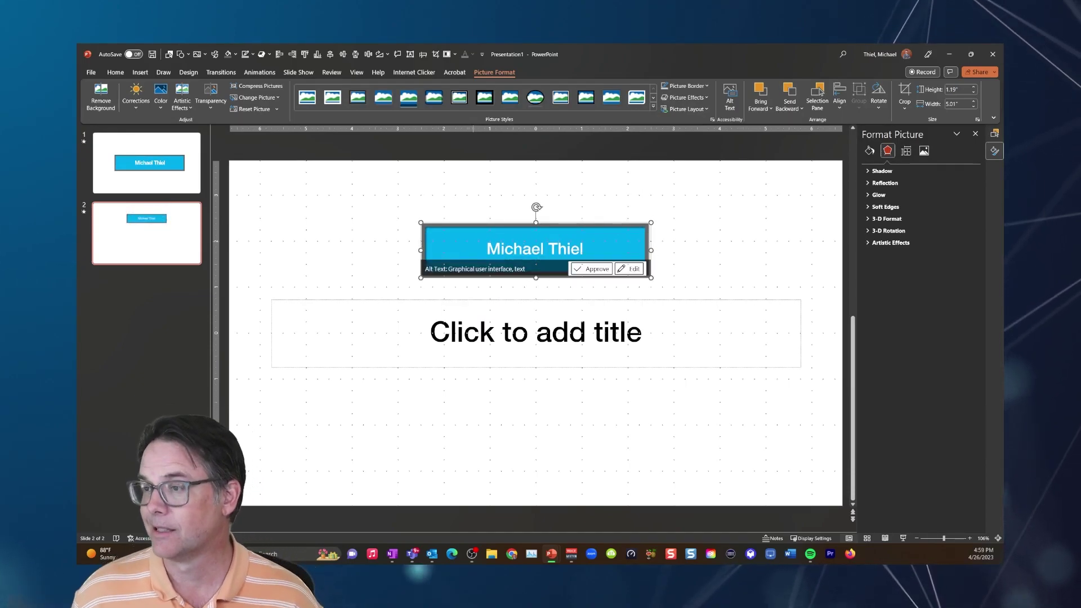
- Delete the inserted banner picture from the second slide
key("Delete")
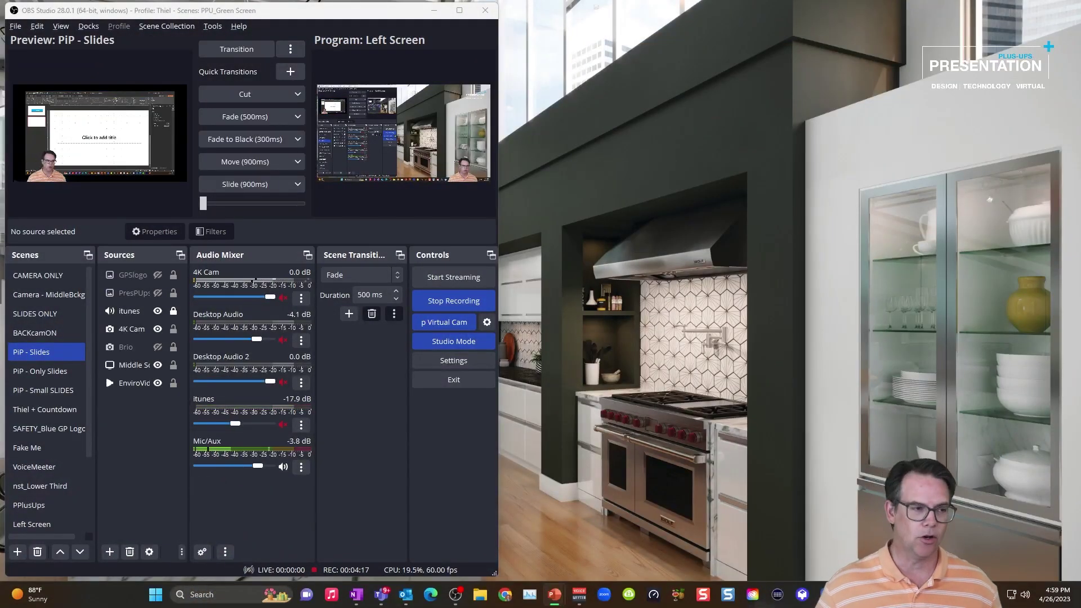
- In OBS Studio, add an image source to the CAMERA ONLY scene, naming it "New", the presenter's surname and "L3"
left_click(453, 10)
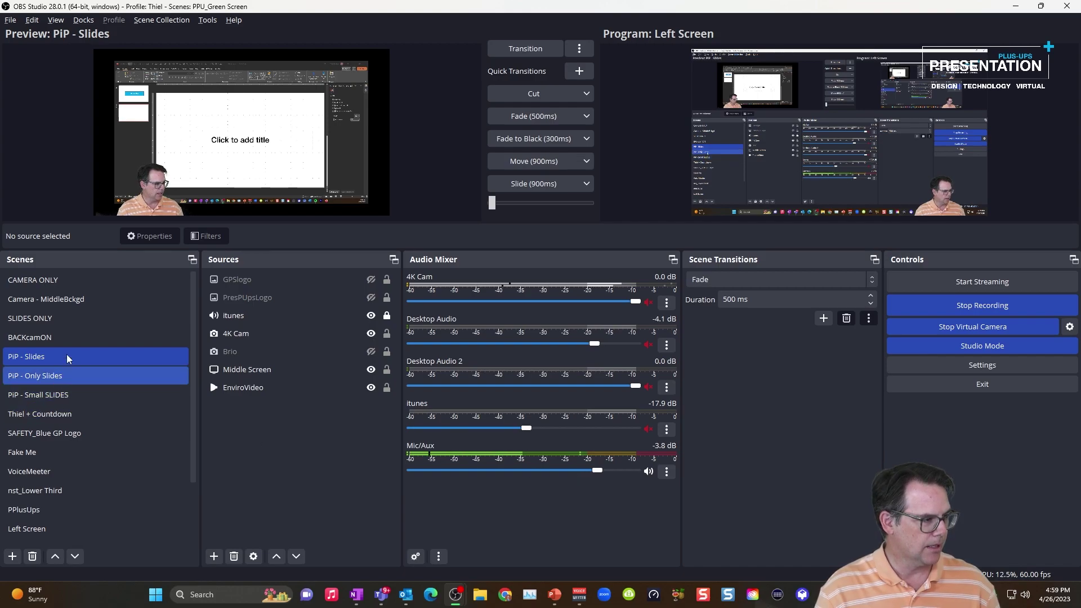
left_click(44, 284)
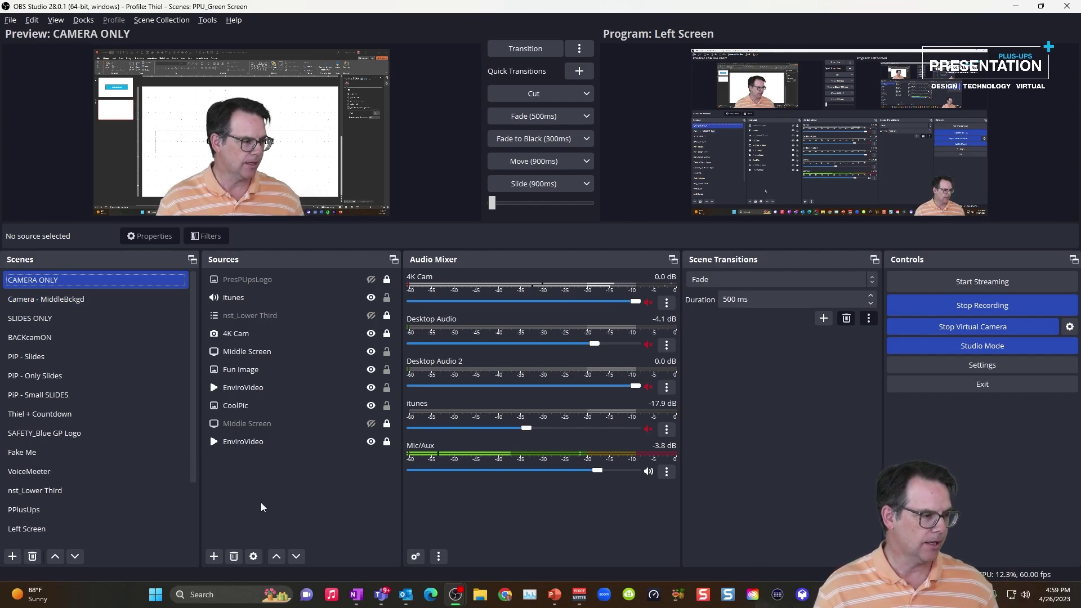
left_click(214, 557)
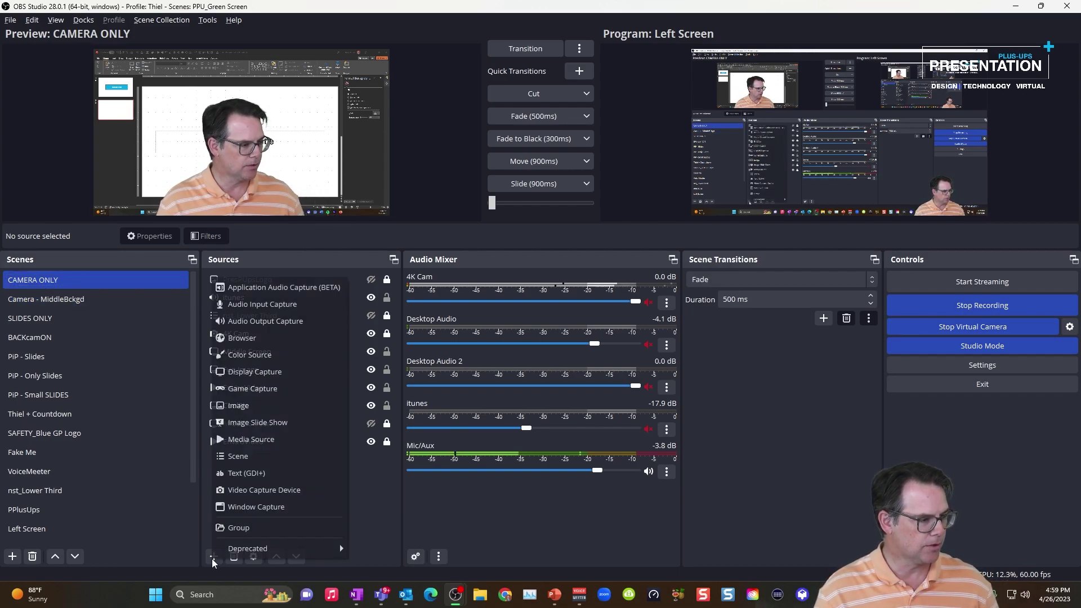
left_click(237, 405)
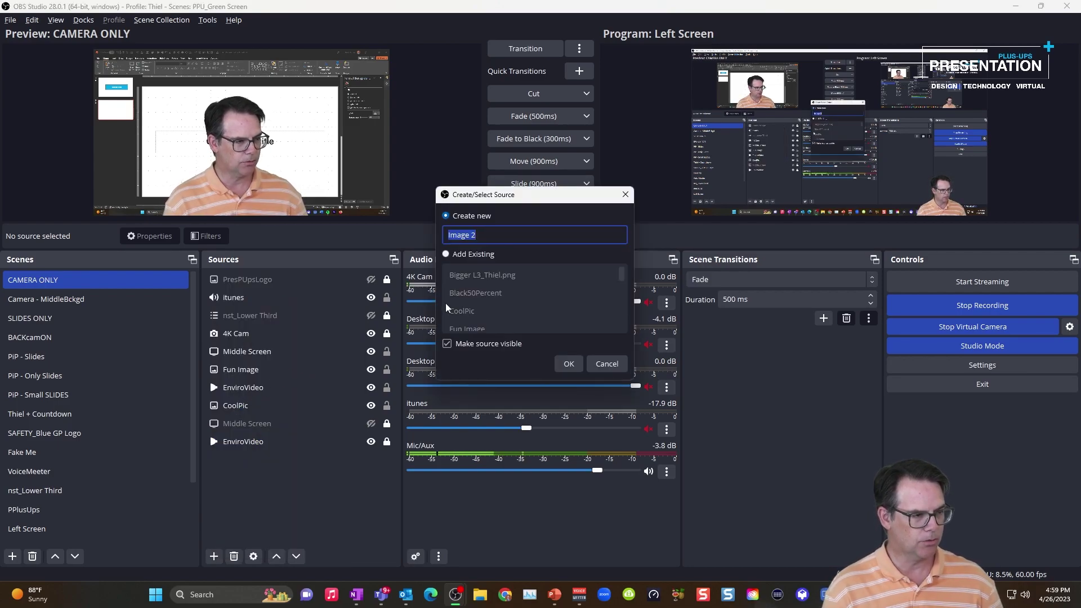
type("New Thiel ")
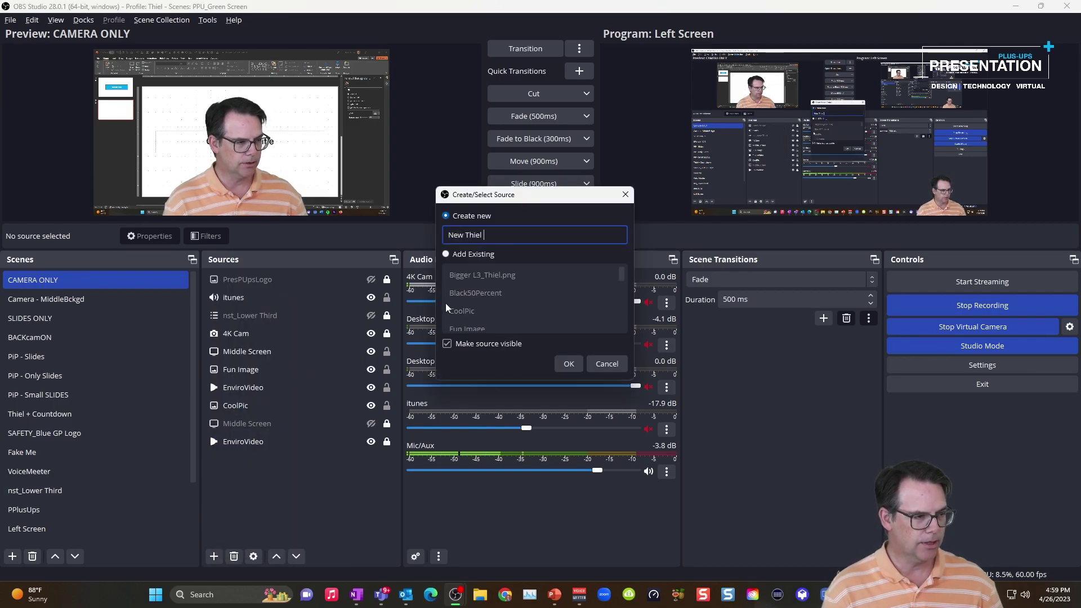
type("L3")
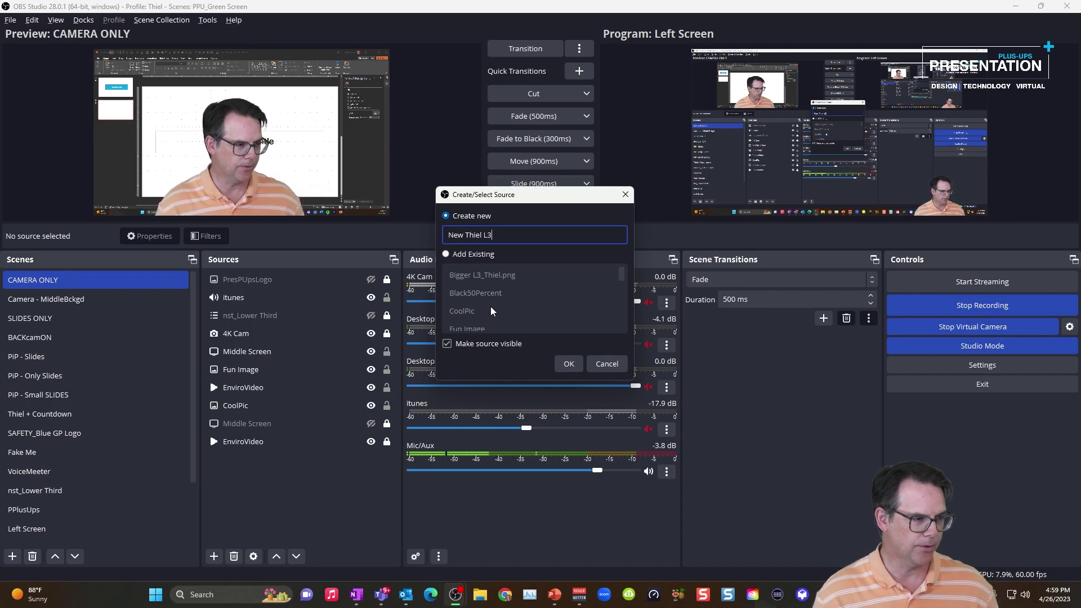
left_click(565, 363)
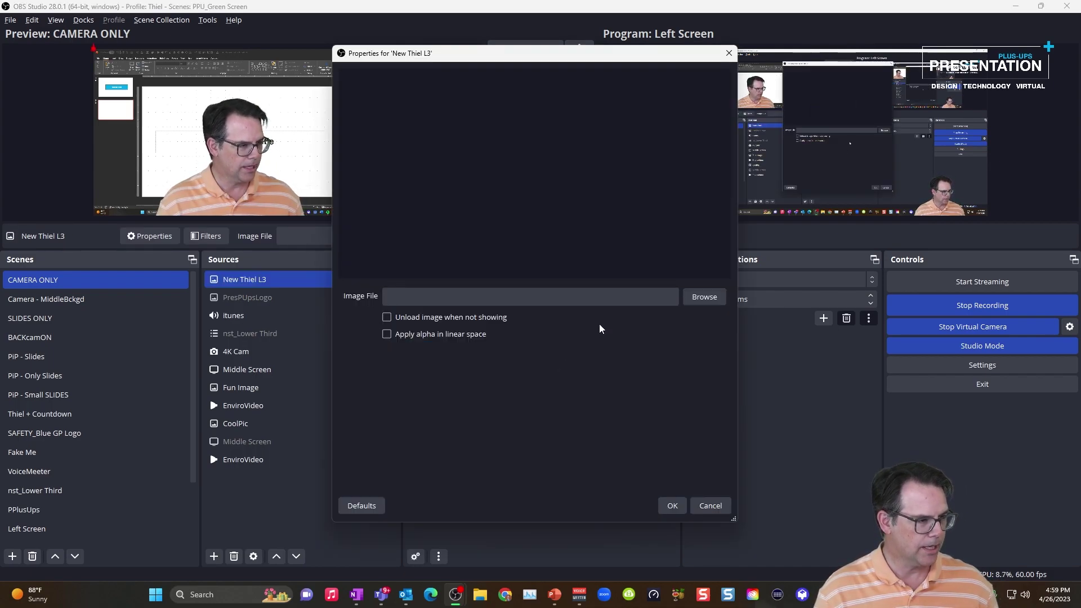
- Load the saved L3 banner PNG from Downloads as the new source's image file
left_click(705, 297)
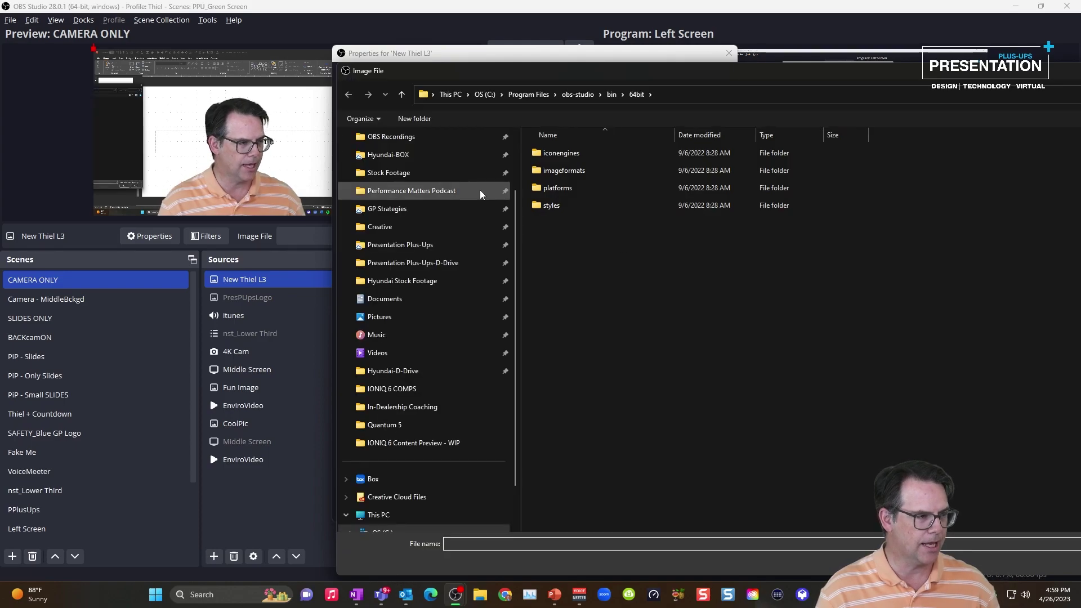
left_click(475, 188)
left_click(394, 191)
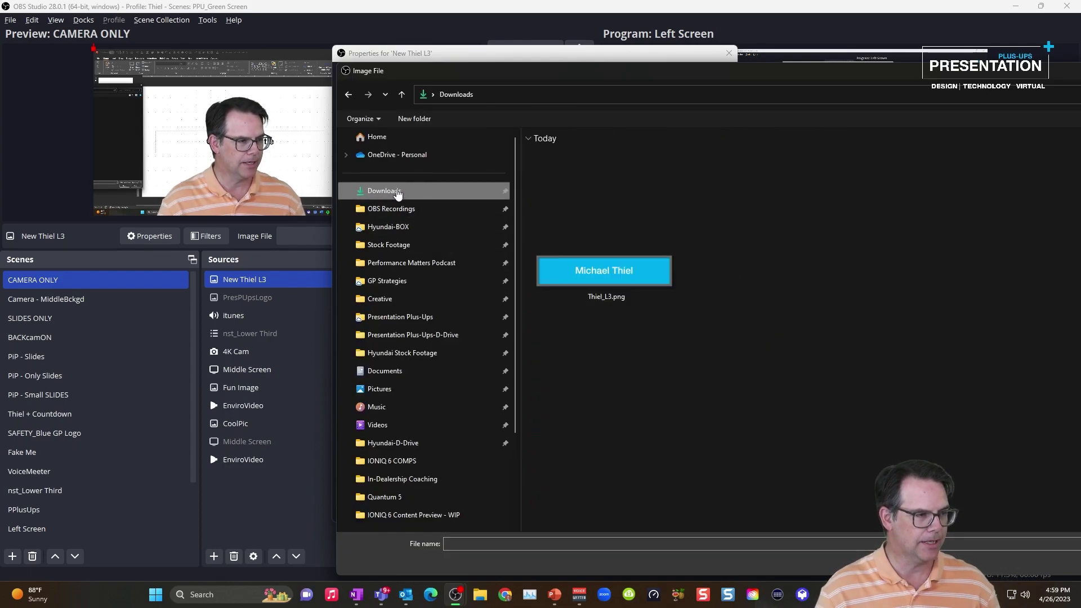
left_click(569, 264)
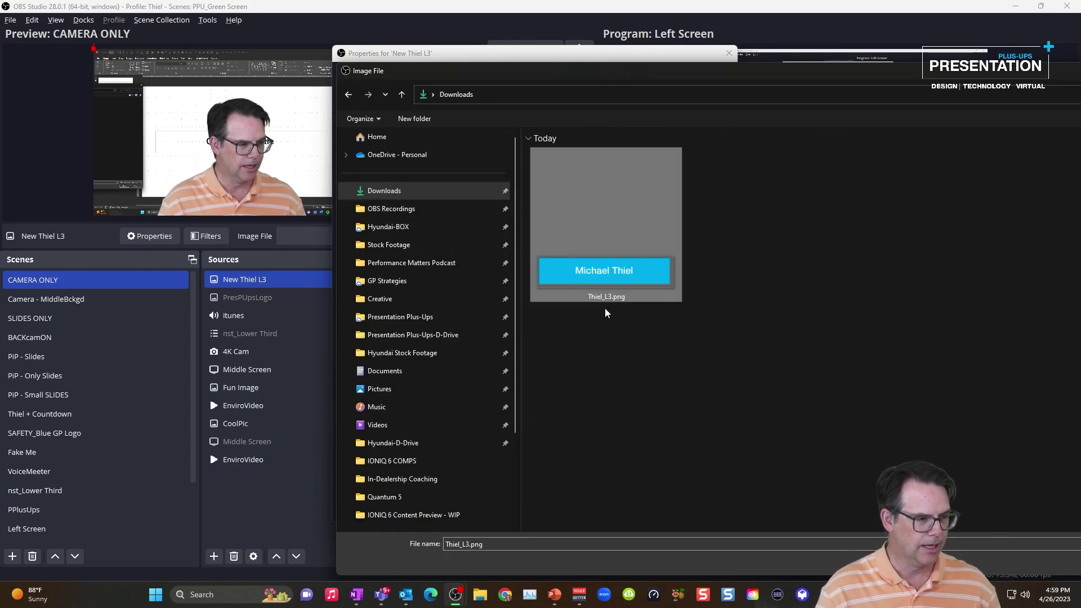
double_click(600, 268)
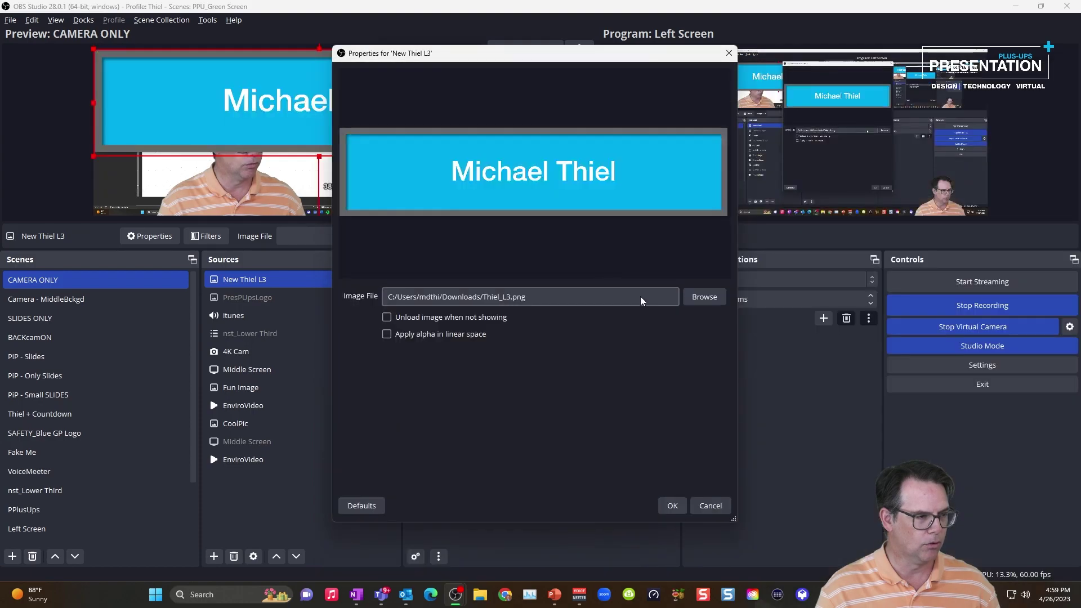
left_click(673, 504)
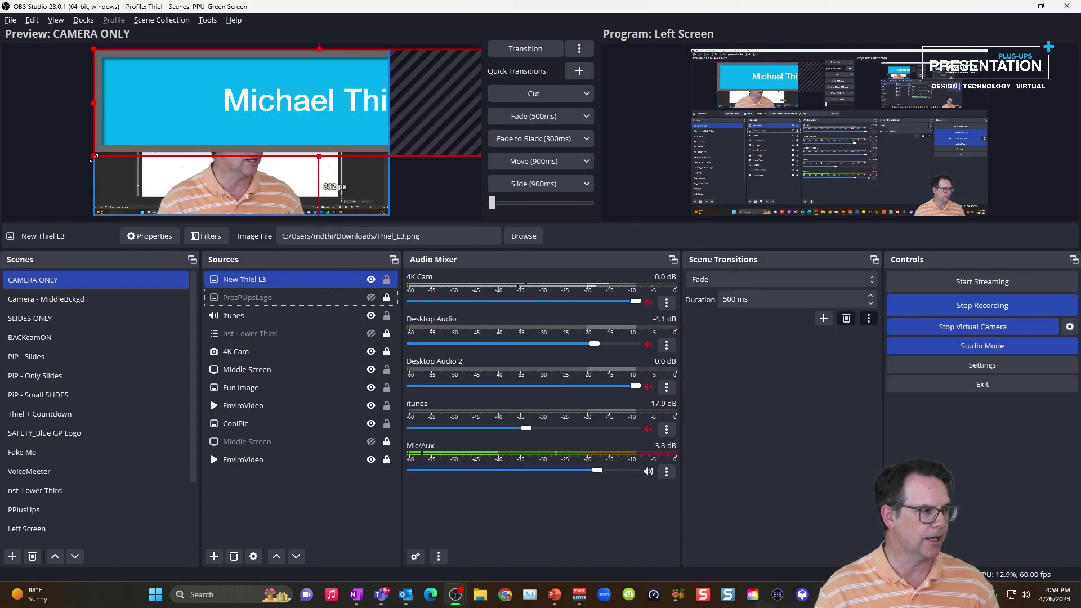
- Scale the banner down to a little over half the preview's width and center it on the scene
left_click_drag(93, 156, 345, 96)
left_click_drag(445, 90, 181, 157)
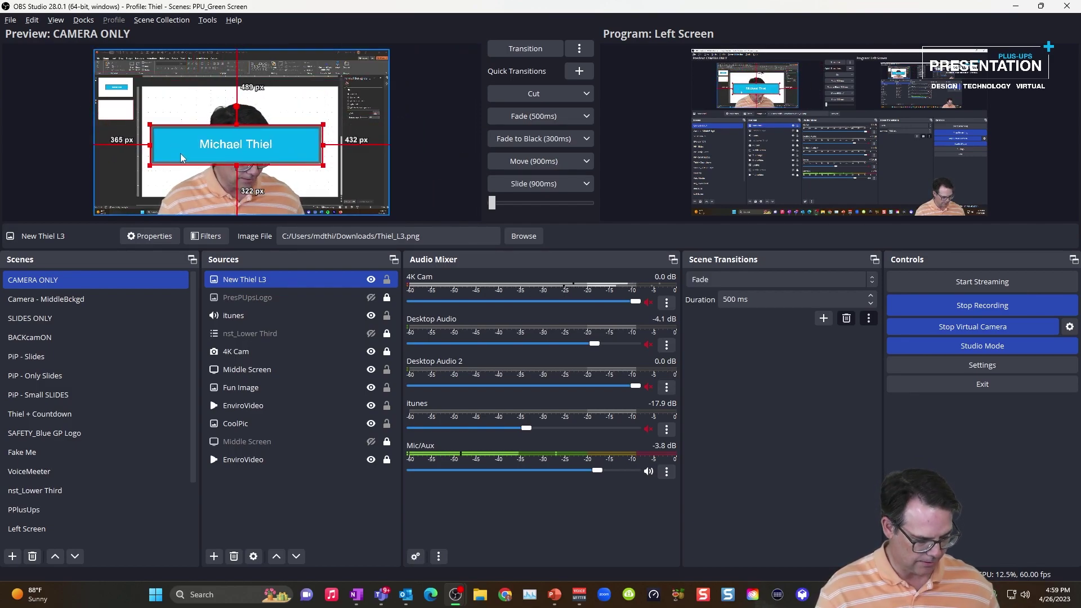
key("ctrl+d")
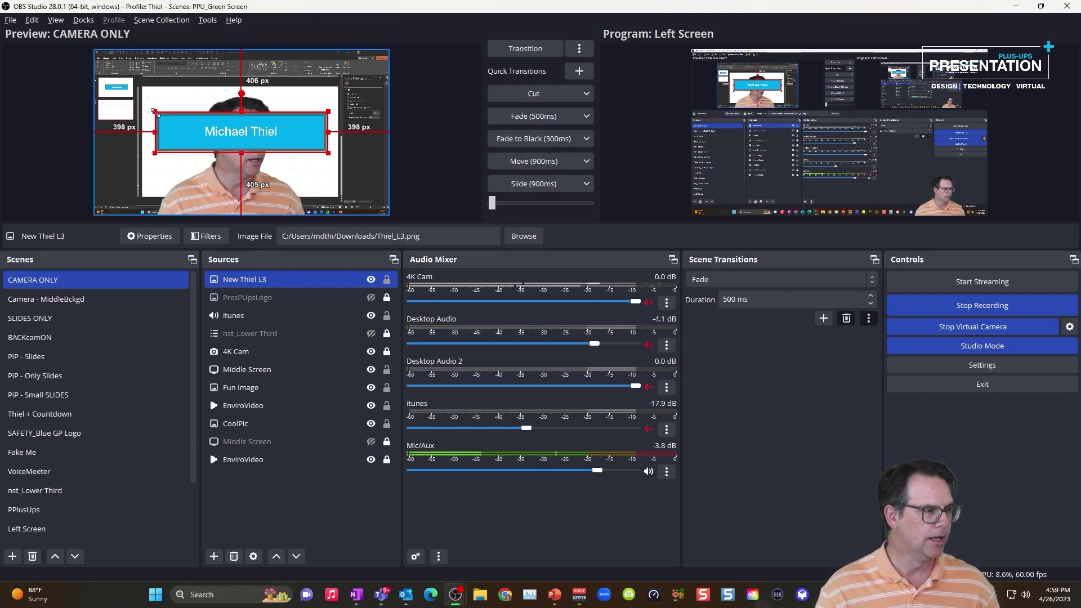
- Shrink the banner further and place it as a lower third in the scene's lower-left corner
left_click_drag(154, 111, 186, 135)
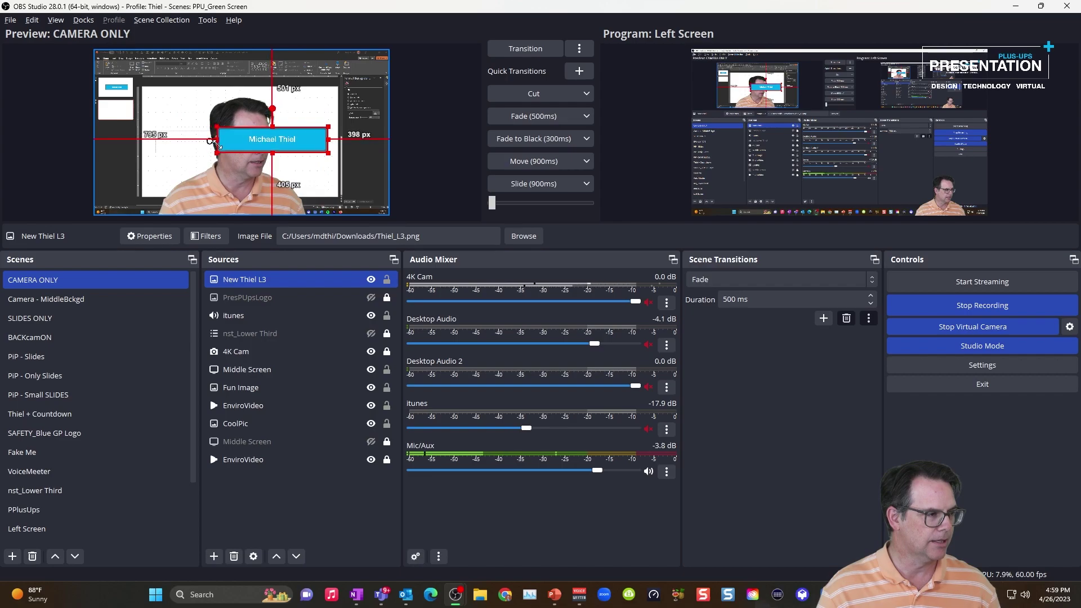
left_click_drag(251, 143, 146, 183)
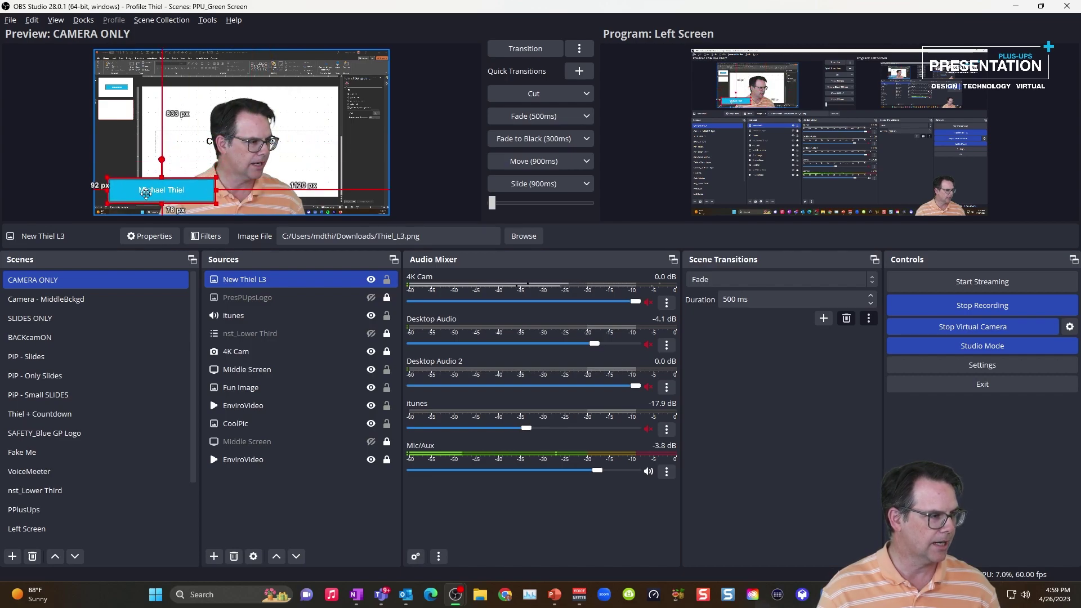
left_click_drag(145, 194, 146, 190)
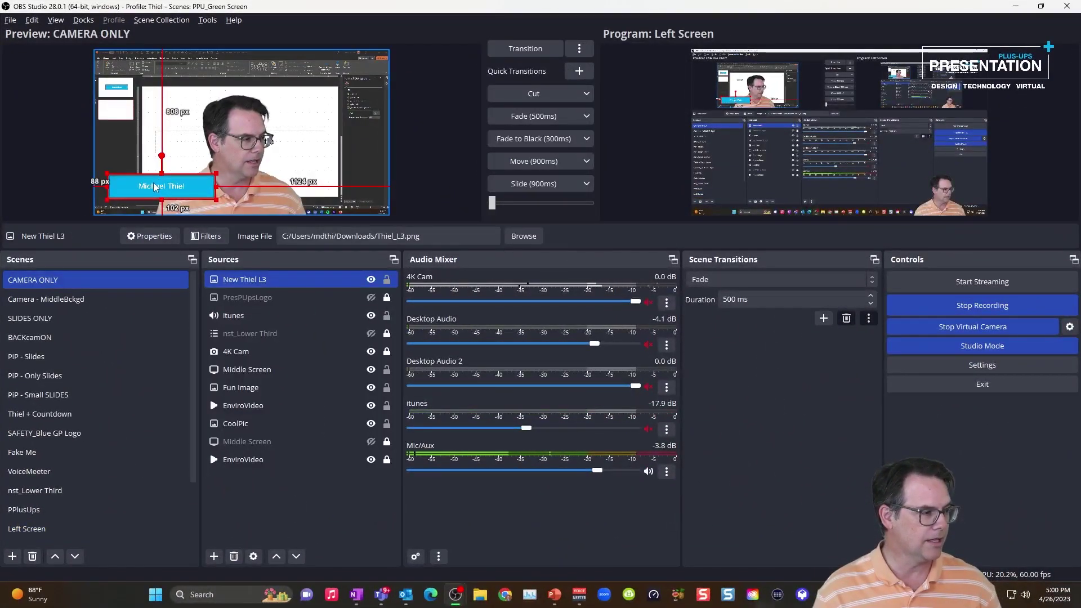
left_click_drag(155, 188, 148, 195)
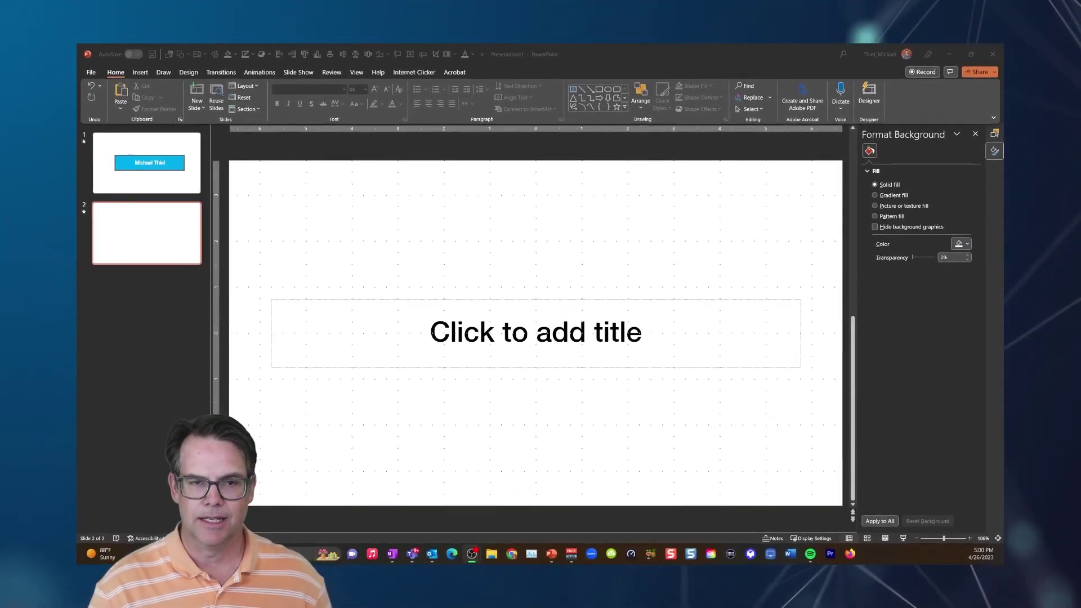
- Switch back to PowerPoint and insert the solid head icon with circuit lines from the stock icons on the second slide
key("alt+Tab")
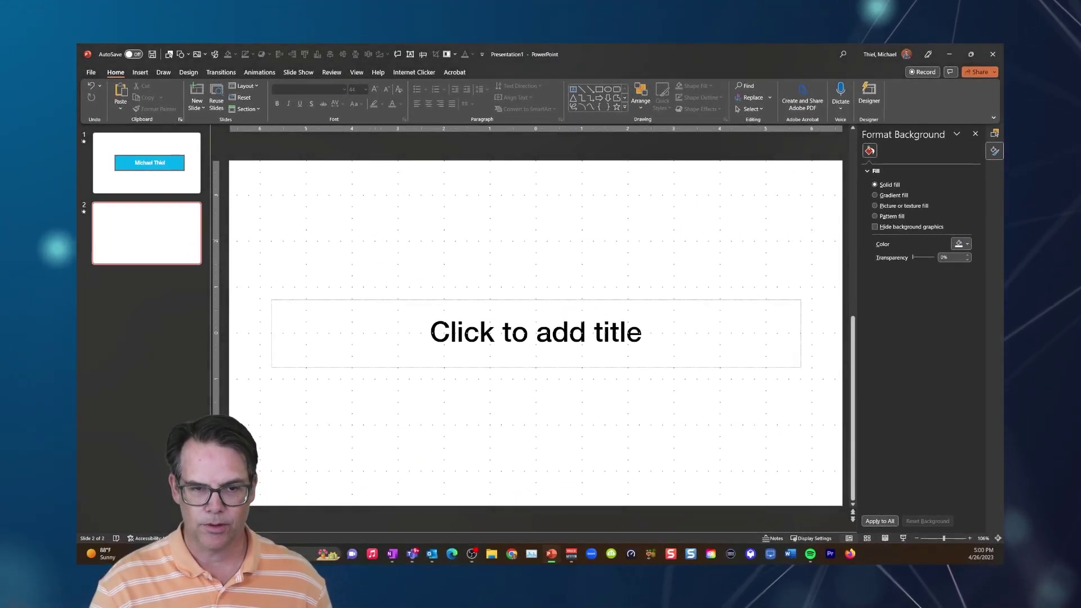
left_click(535, 333)
key("Escape")
key("Escape")
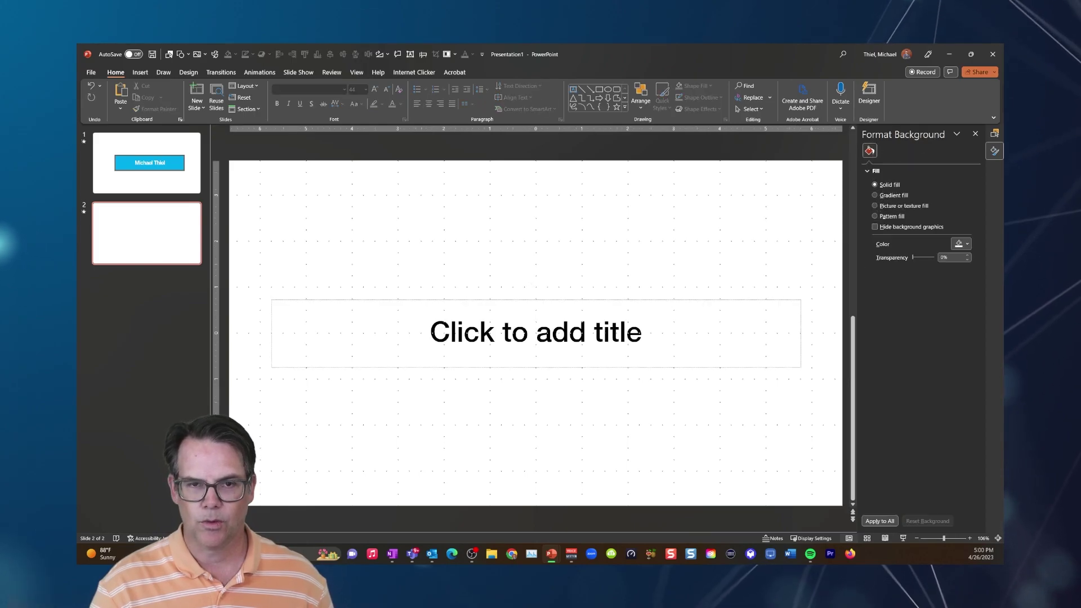
left_click(215, 54)
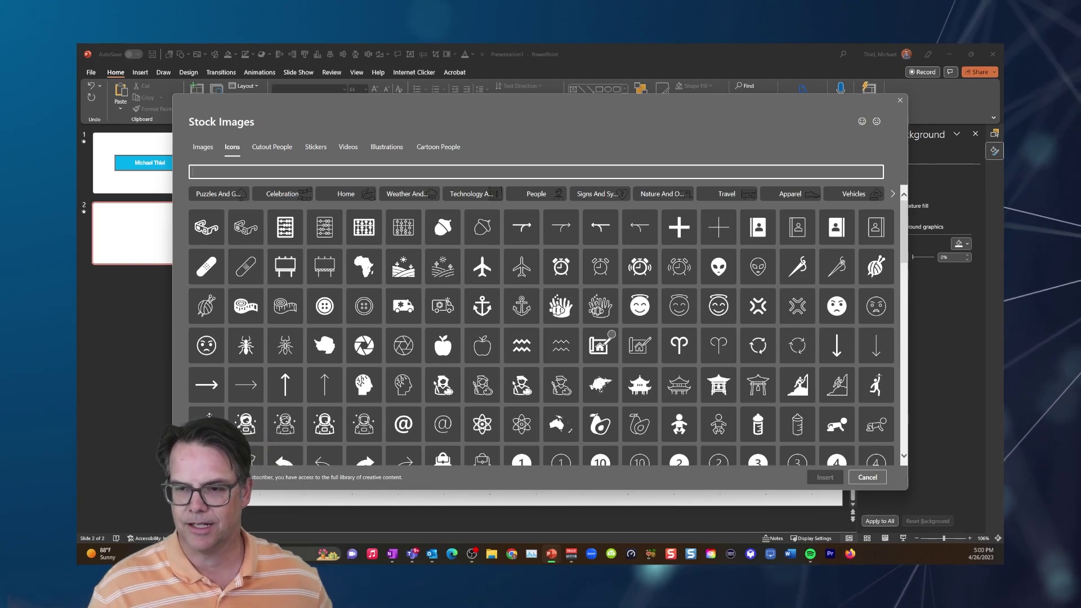
scroll(540, 326, "down", 2)
double_click(364, 314)
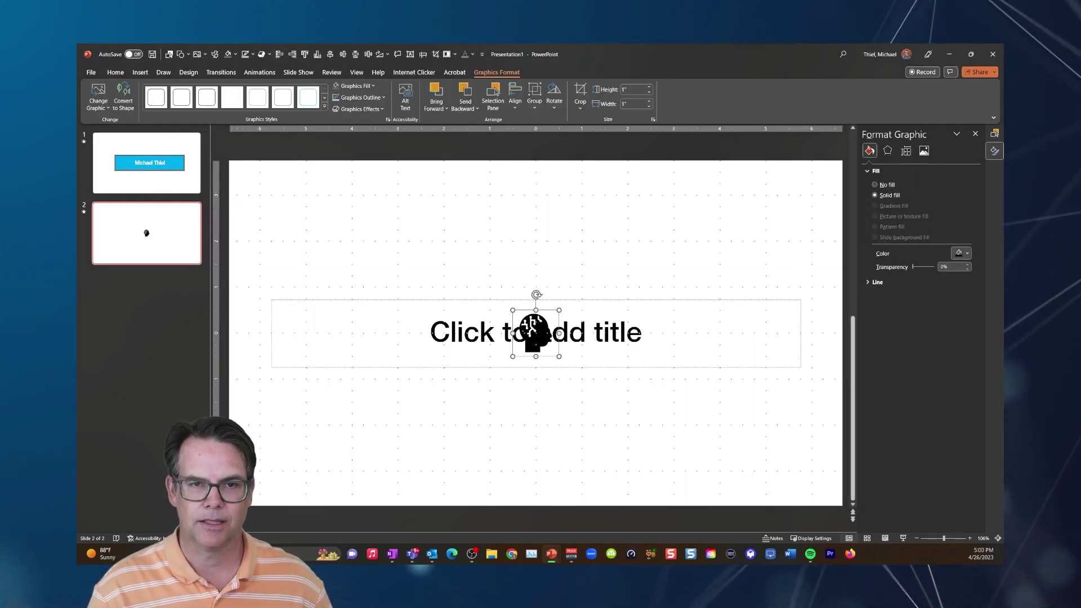
- Fill the head icon with the bright blue theme color, then enlarge it and move it above the title's left half
left_click(235, 54)
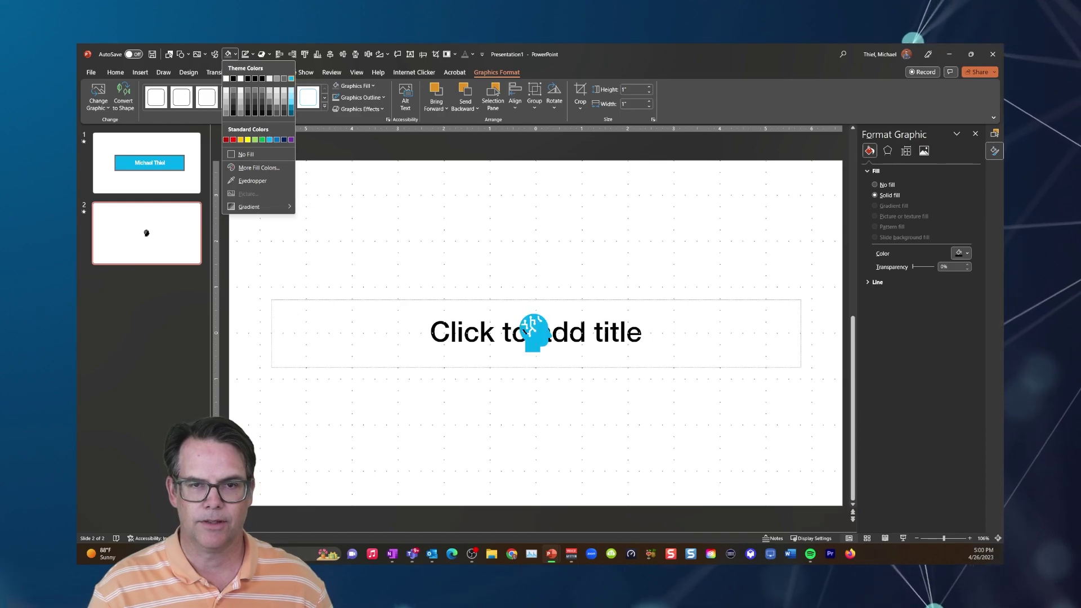
left_click(291, 79)
left_click_drag(531, 335, 524, 310)
left_click_drag(493, 264, 425, 230)
- Enter the second slide's title as "Neurocharged Learning Institute"
left_click(535, 332)
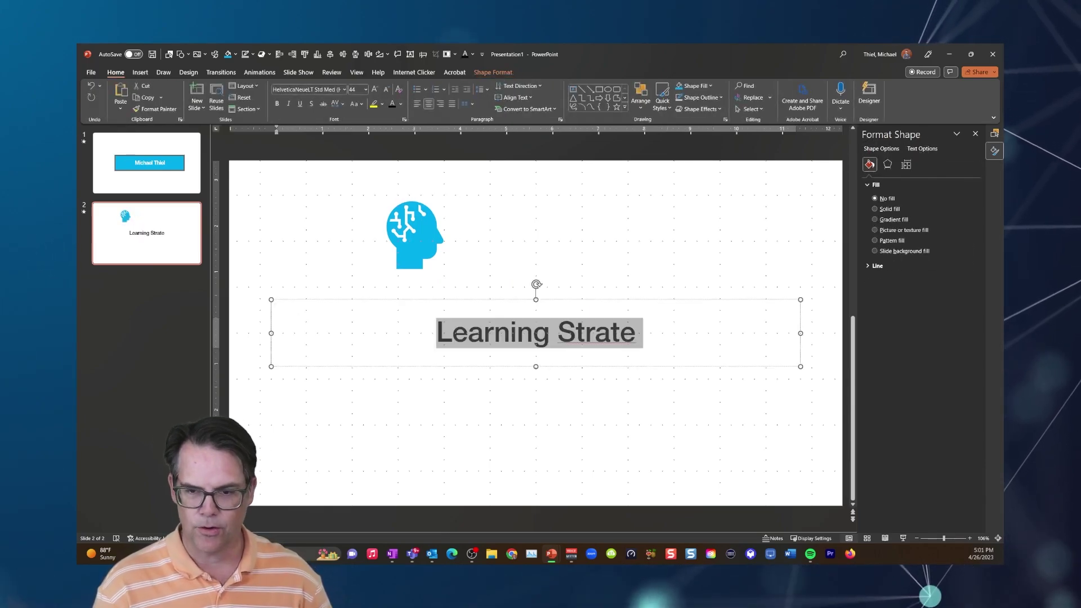
type("Neur")
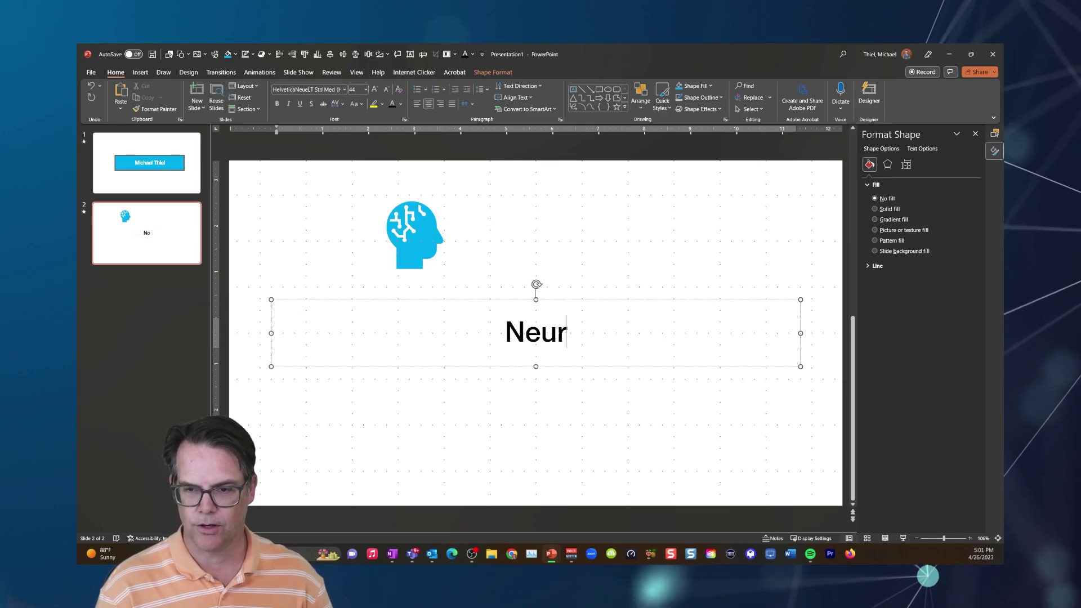
type("ocharged ")
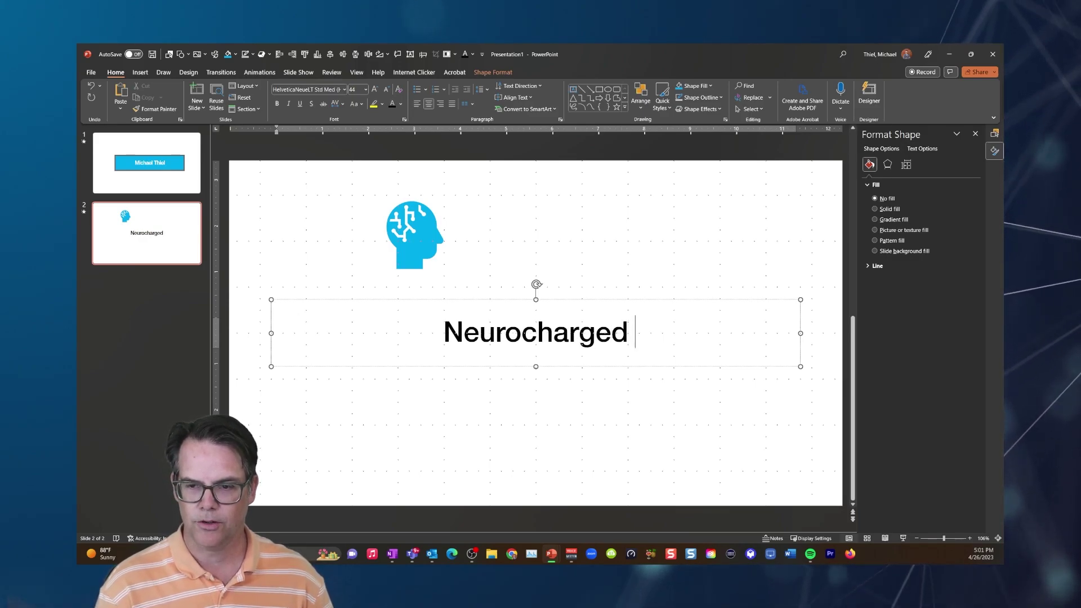
type("Learning i")
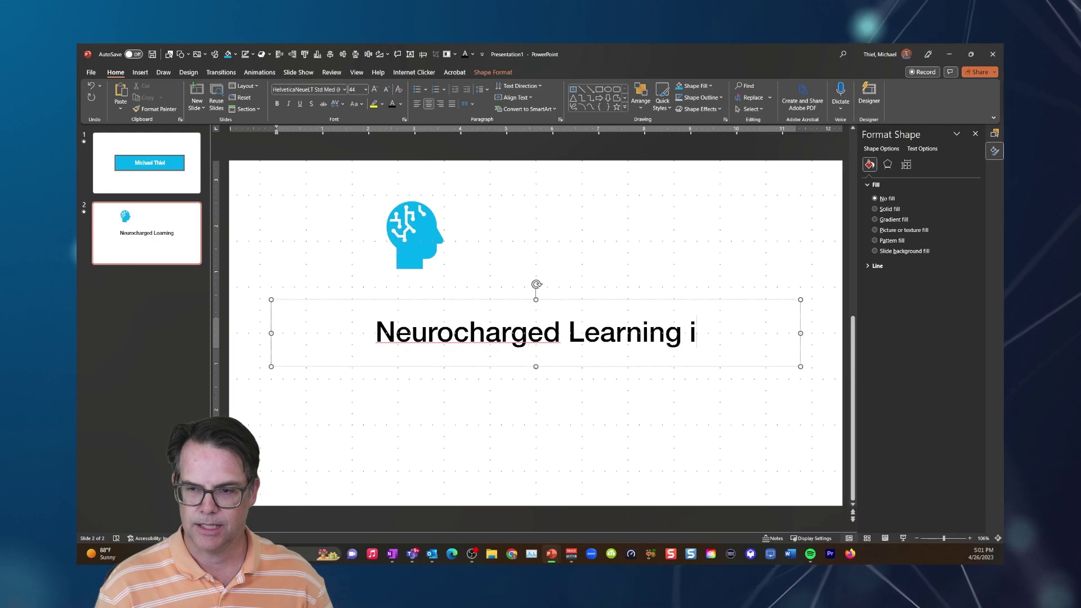
key("BackSpace")
type("Institute")
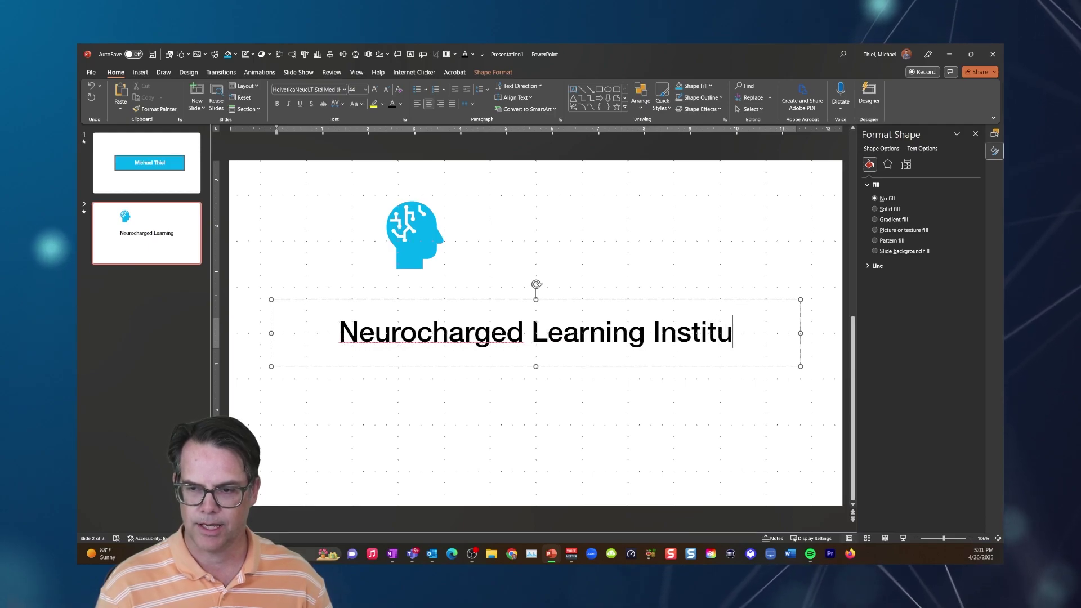
- Reduce the whole title text to 24 points
key("ctrl+a")
key("ctrl+shift+less")
key("ctrl+shift+less")
key("ctrl+shift+less")
key("ctrl+shift+less")
key("ctrl+shift+less")
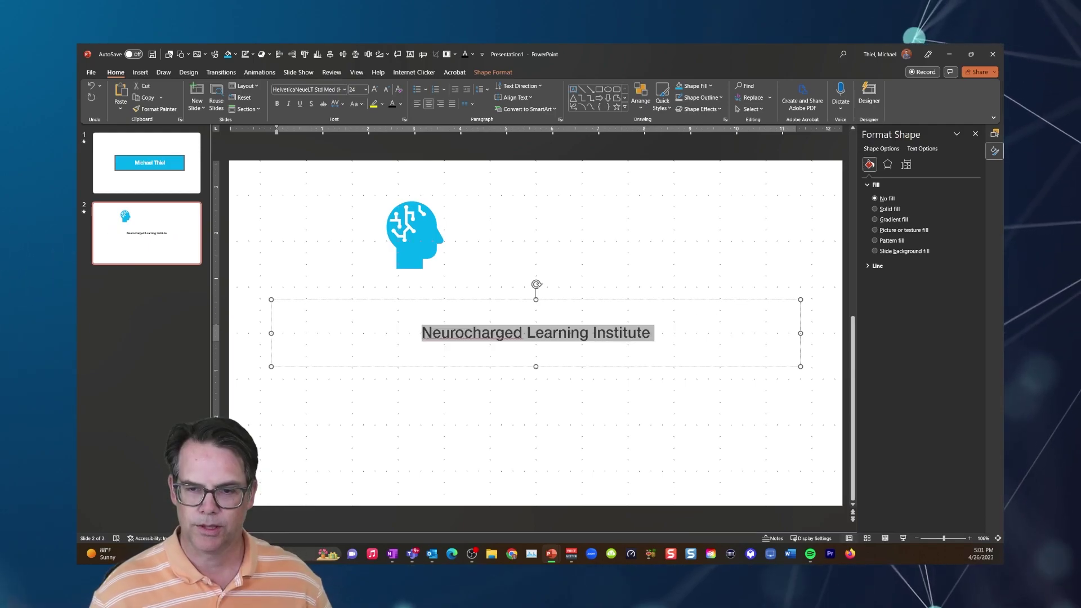
- Move the head icon down to just before the start of the title text and enlarge it
left_click_drag(421, 239, 388, 331)
key("shift+Up")
key("shift+Up")
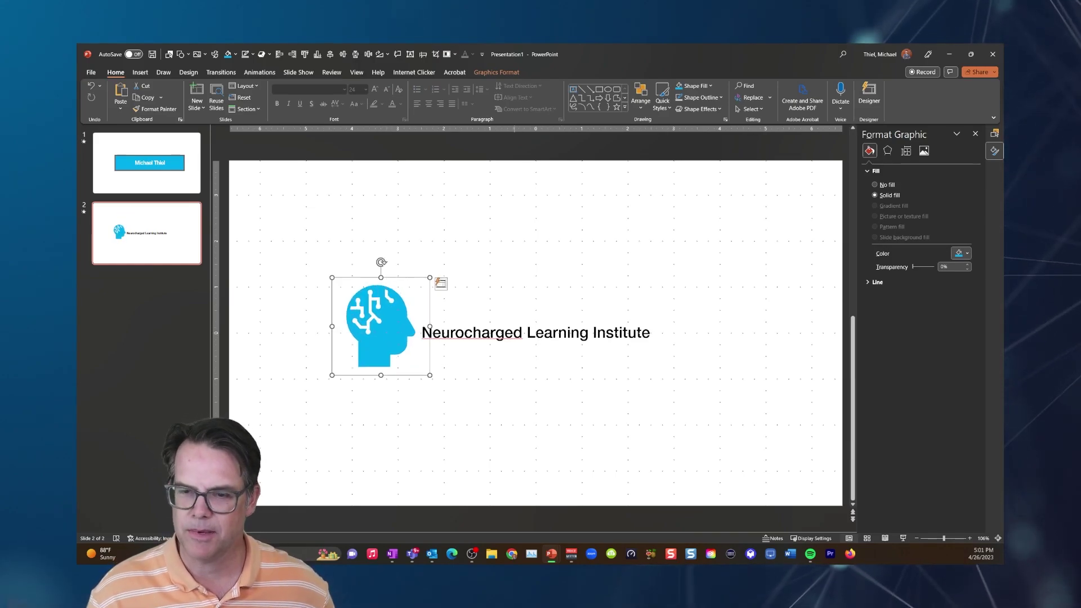
- Break the title into two lines after "Neurocharged" and left-align both lines
left_click(535, 333)
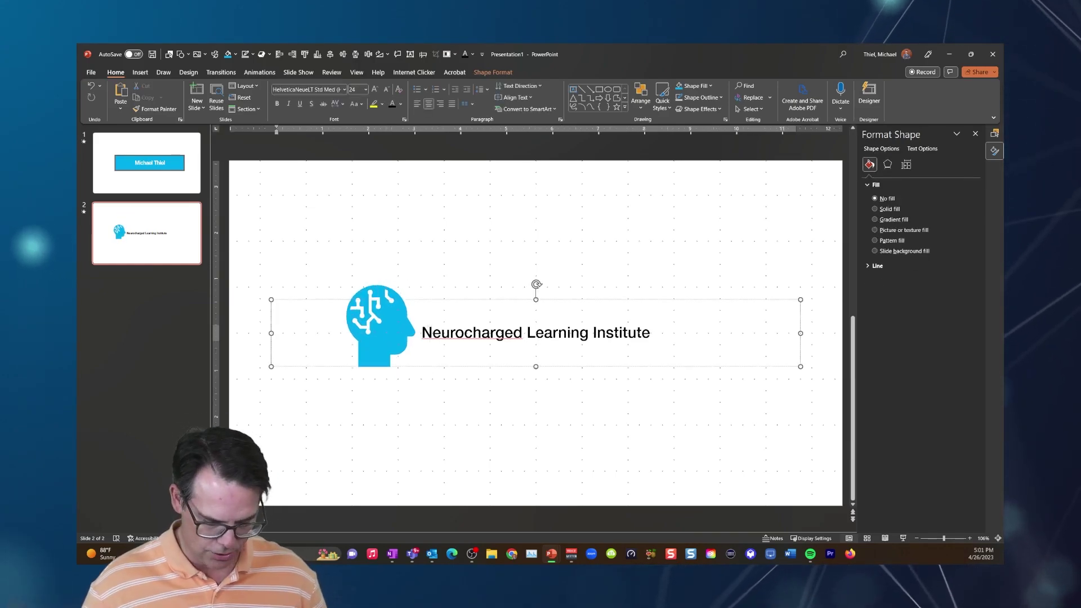
key("Return")
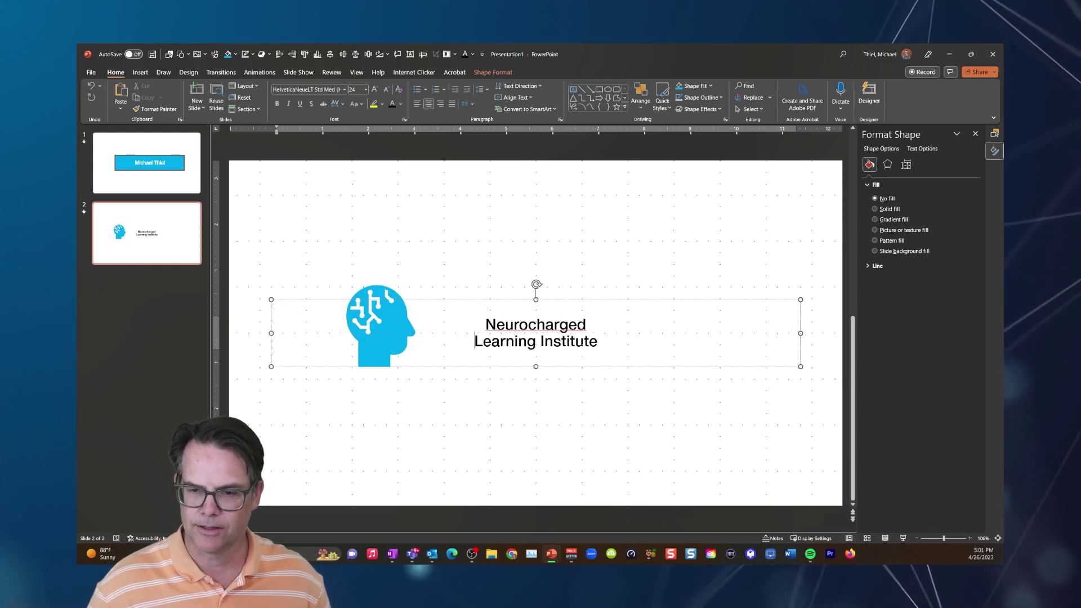
key("ctrl+a")
key("ctrl+l")
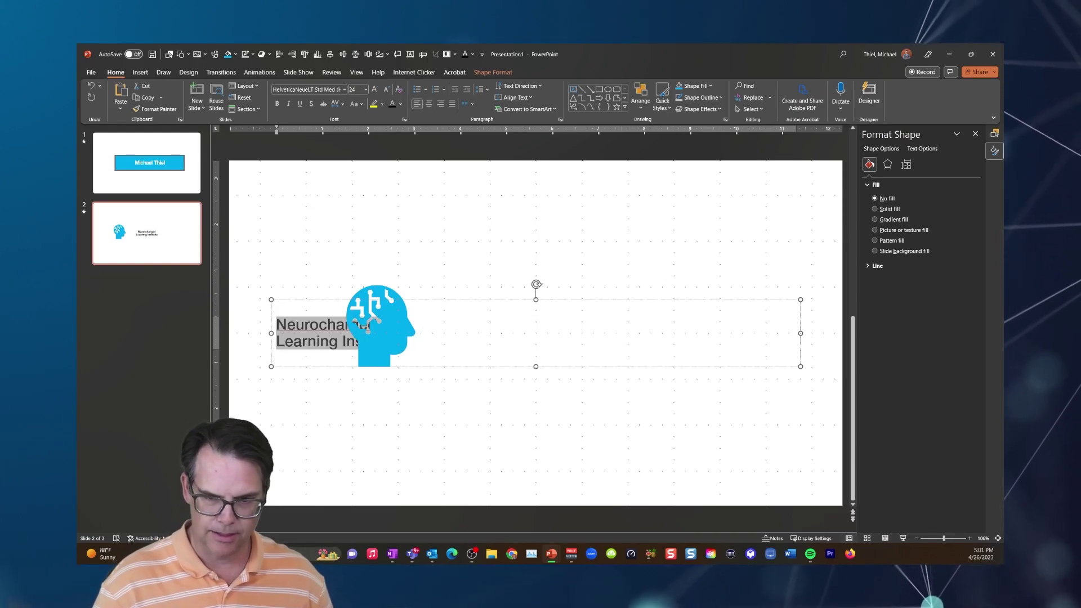
- Narrow the title box to fit its two lines and place it directly beside the head icon's face
key("Escape")
key("Right")
key("Right")
key("Right")
key("Right")
key("Right")
key("Right")
key("Right")
key("Right")
key("Right")
key("Right")
key("Right")
key("Right")
key("Right")
key("shift+Left")
key("shift+Left")
key("shift+Left")
key("shift+Left")
key("shift+Left")
key("shift+Left")
key("shift+Left")
key("shift+Left")
key("shift+Left")
key("shift+Left")
key("shift+Left")
key("shift+Left")
key("shift+Left")
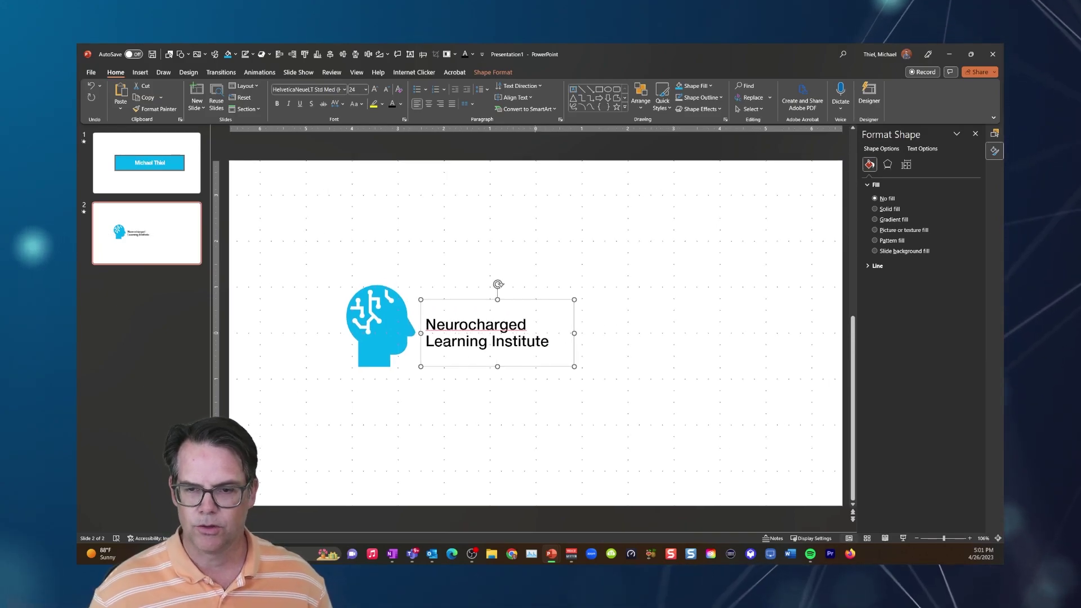
- Move the head icon and title together toward the slide's center and save them as a PNG picture named New Icon
left_click(382, 305, "shift")
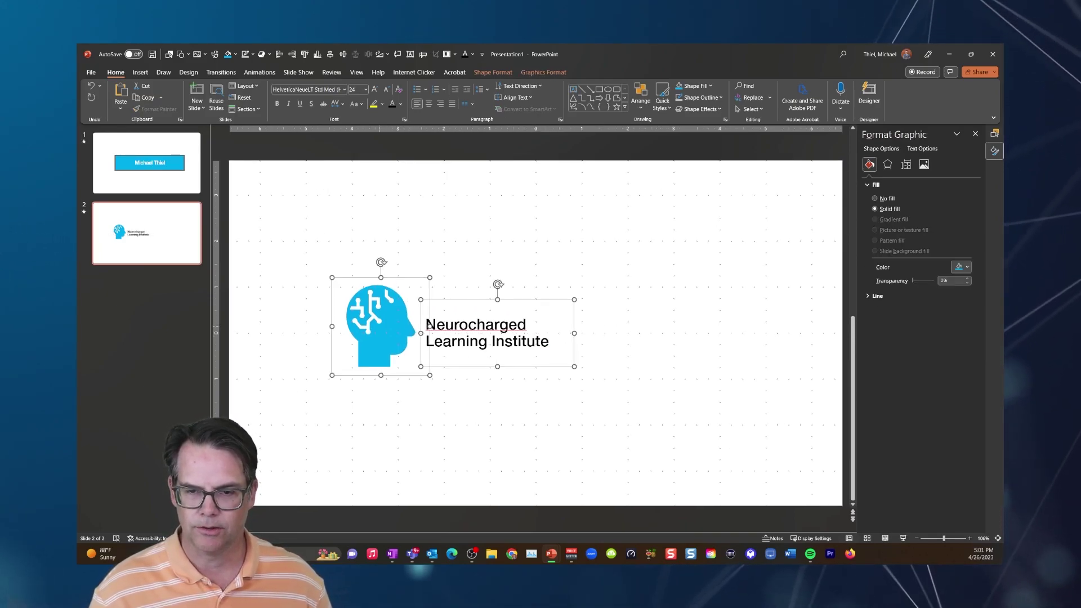
left_click_drag(374, 305, 440, 280)
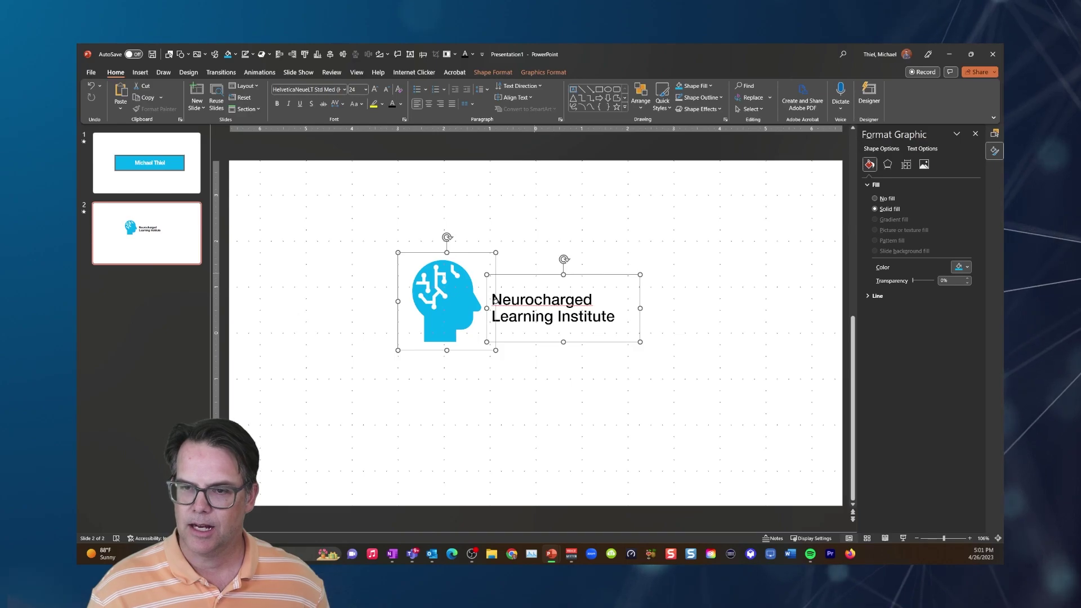
key("shift+F10")
key("Down")
key("Down")
key("Down")
key("Down")
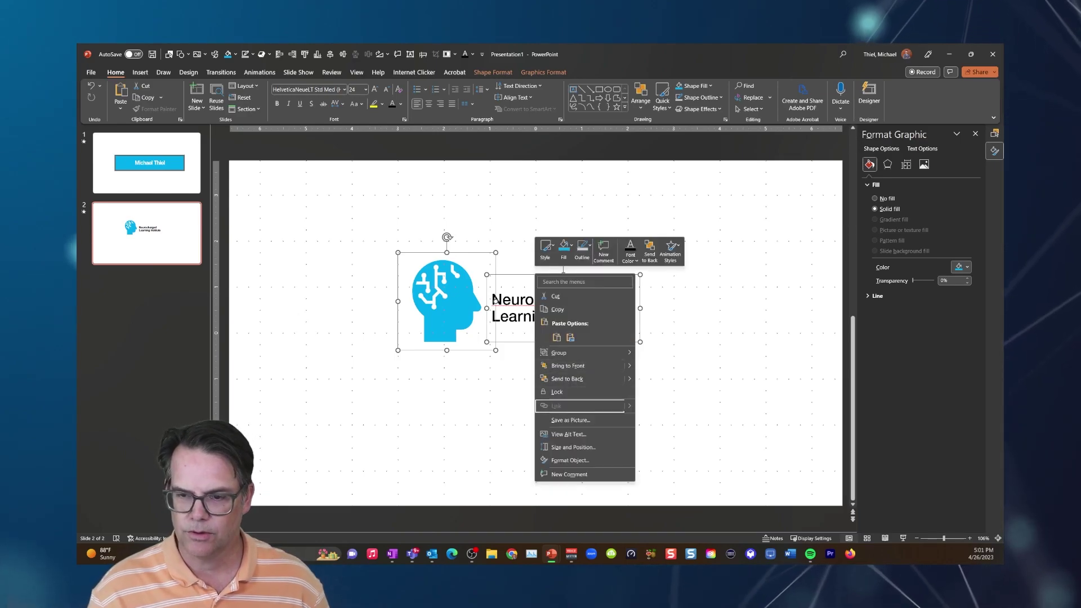
key("Return")
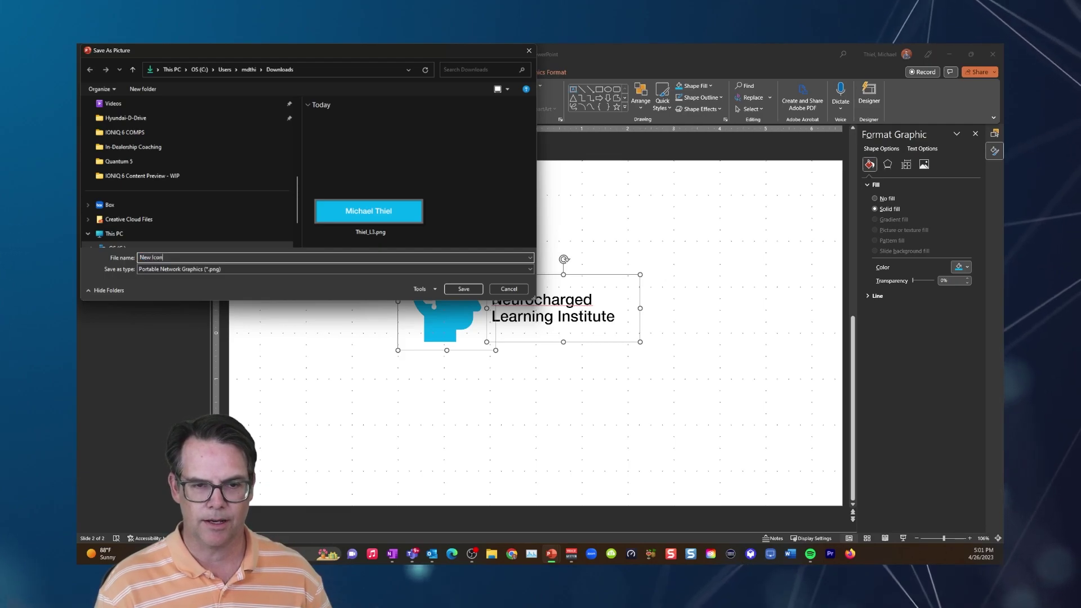
type("New Icon")
key("Return")
key("Escape")
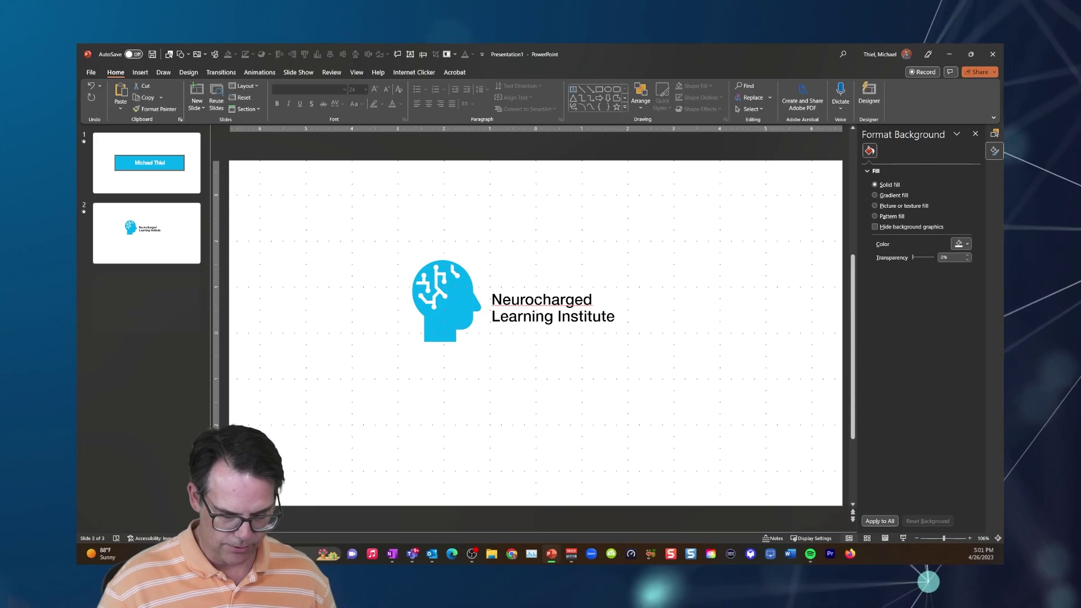
- Add a third slide and insert the picture New Icon.png from the Downloads folder
key("ctrl+m")
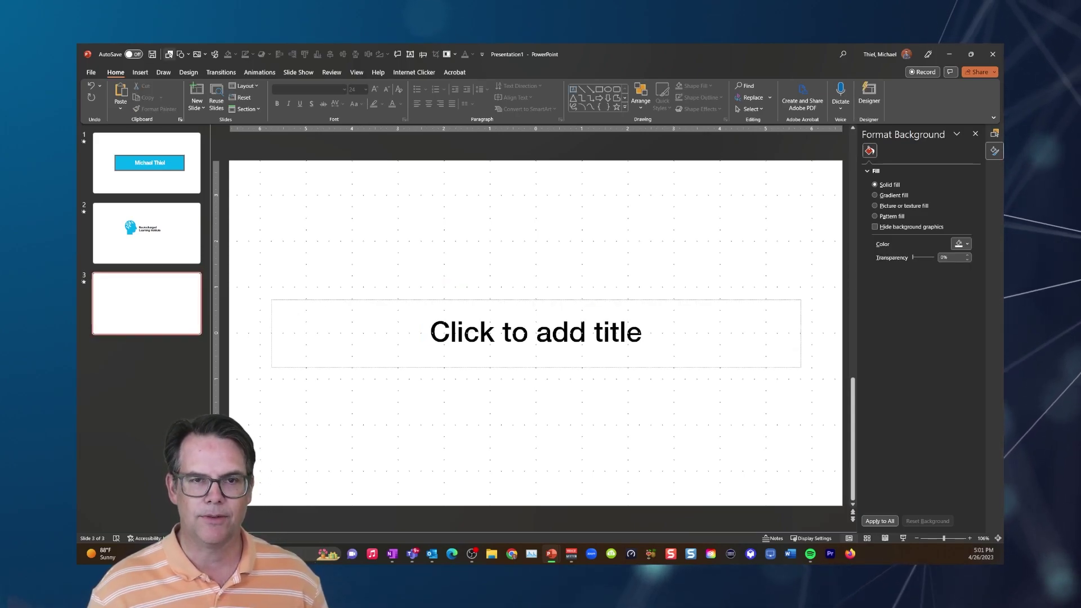
left_click(198, 54)
left_click(223, 81)
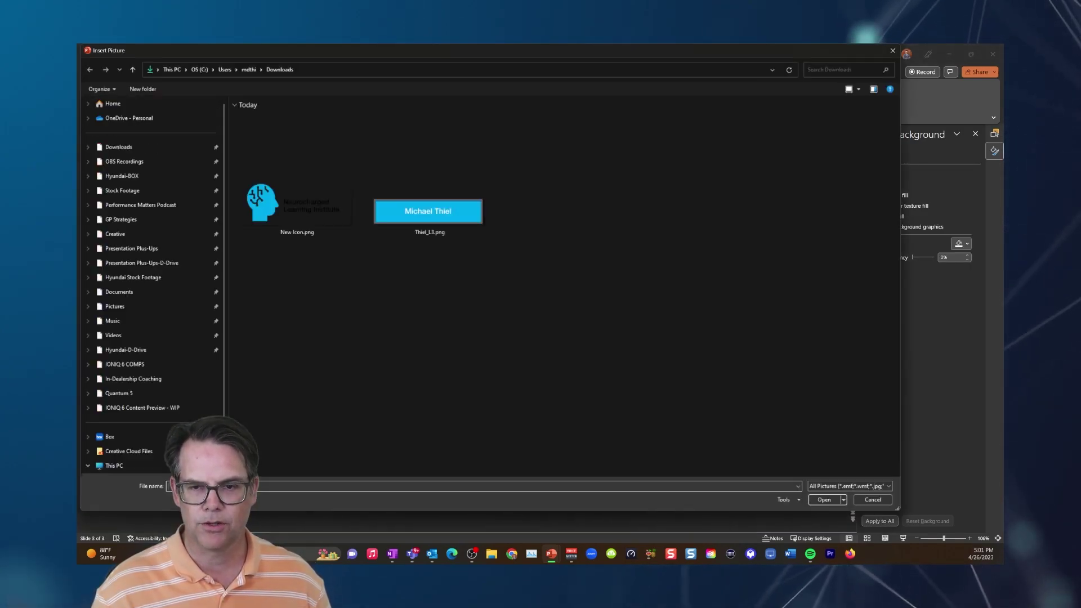
double_click(297, 186)
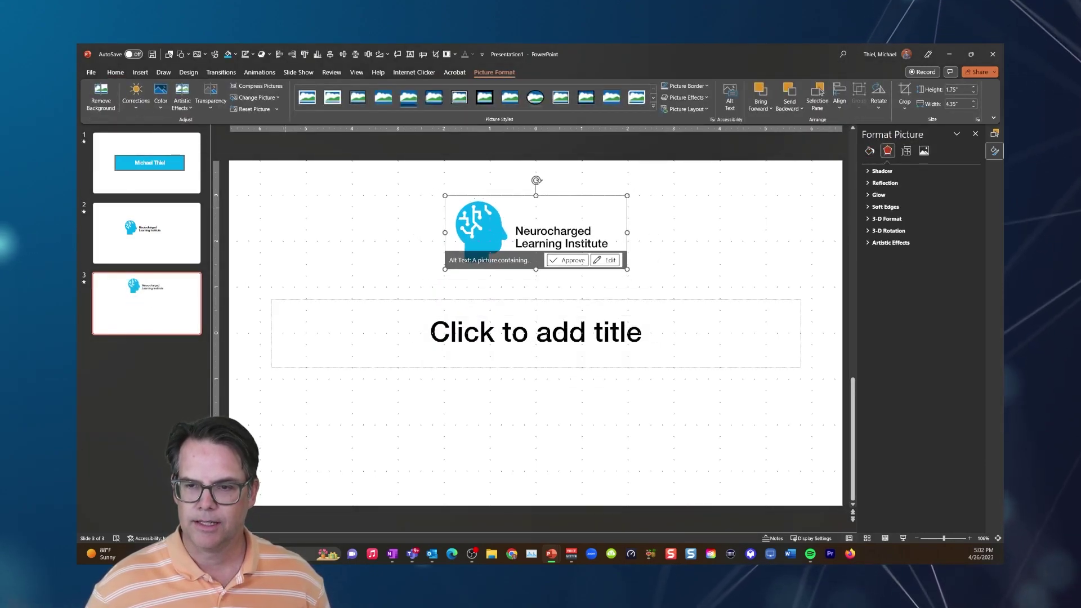
- Scale the inserted logo picture repeatedly between larger than the slide and about 2.7 inches wide
key("shift+Down")
key("shift+Down")
key("shift+Down")
key("shift+Up")
key("shift+Up")
key("shift+Up")
key("shift+Up")
key("shift+Up")
key("shift+Up")
key("shift+Up")
key("shift+Up")
key("shift+Up")
key("shift+Up")
key("shift+Up")
key("shift+Up")
key("shift+Up")
key("shift+Up")
key("shift+Up")
key("shift+Up")
key("shift+Up")
key("shift+Up")
key("shift+Up")
key("shift+Up")
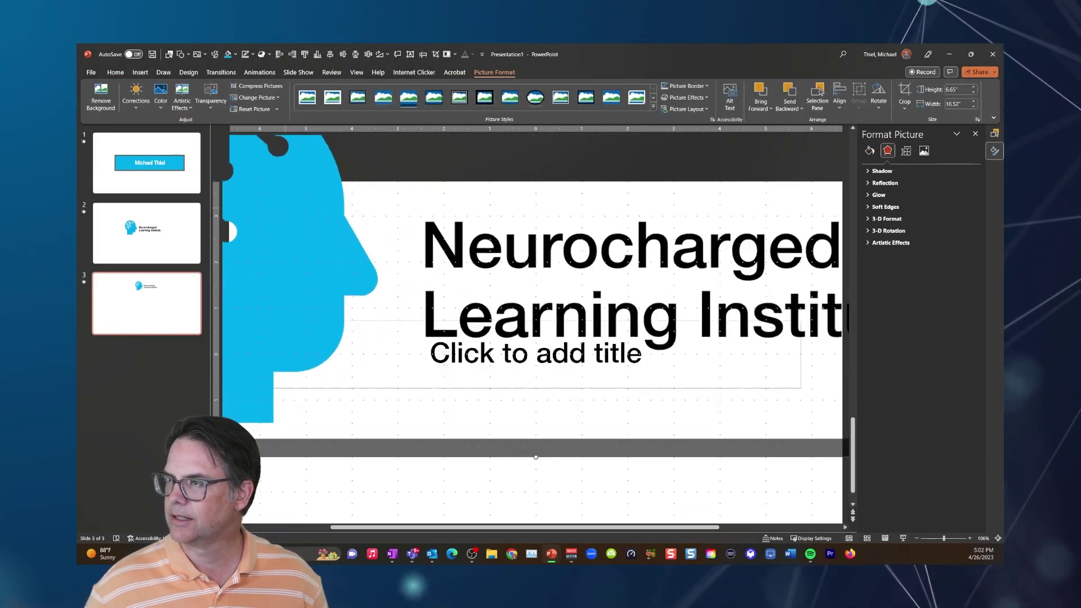
key("shift+Down")
key("shift+Down")
key("shift+Down")
key("shift+Down")
key("shift+Down")
key("shift+Down")
key("shift+Down")
key("shift+Down")
key("shift+Down")
key("shift+Down")
key("shift+Down")
key("shift+Down")
key("shift+Down")
key("shift+Down")
key("shift+Down")
key("shift+Down")
key("shift+Down")
key("shift+Down")
key("shift+Down")
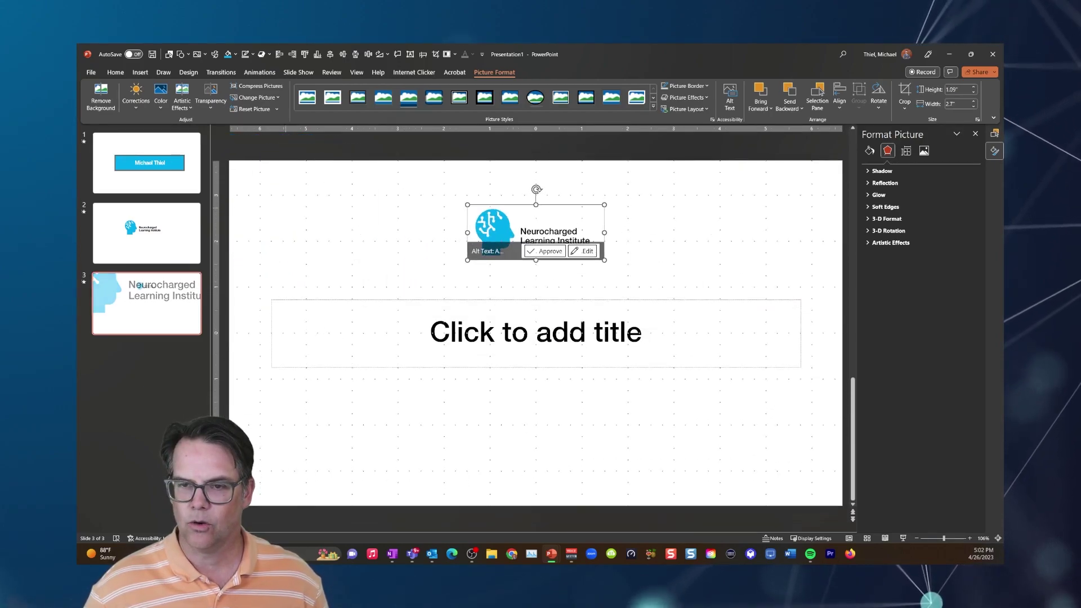
key("shift+Up")
key("shift+Up")
key("shift+Up")
key("shift+Up")
key("shift+Up")
key("shift+Up")
key("shift+Up")
key("shift+Up")
key("shift+Up")
key("shift+Up")
key("shift+Up")
key("shift+Up")
key("shift+Up")
key("shift+Up")
key("shift+Up")
key("shift+Up")
key("shift+Up")
key("shift+Up")
key("shift+Down")
key("shift+Down")
key("shift+Down")
key("shift+Down")
key("shift+Down")
key("shift+Down")
key("shift+Down")
key("shift+Down")
key("shift+Down")
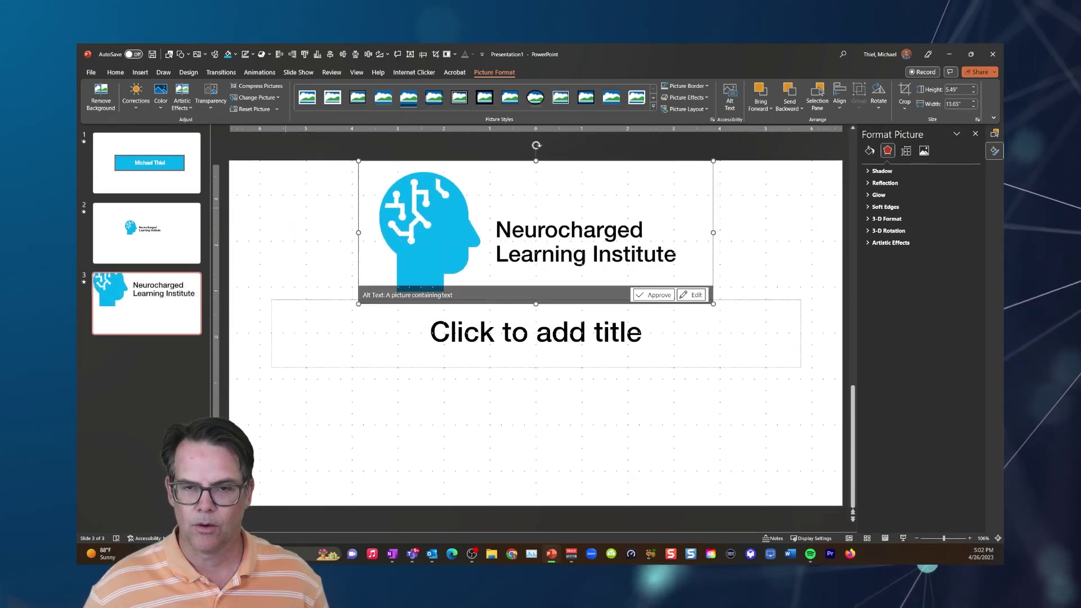
- Size the logo picture to about half the slide's width and move it down to the middle of the slide
key("shift+Down")
key("shift+Down")
key("shift+Down")
key("shift+Down")
key("shift+Down")
key("shift+Down")
key("shift+Up")
key("Down")
key("Down")
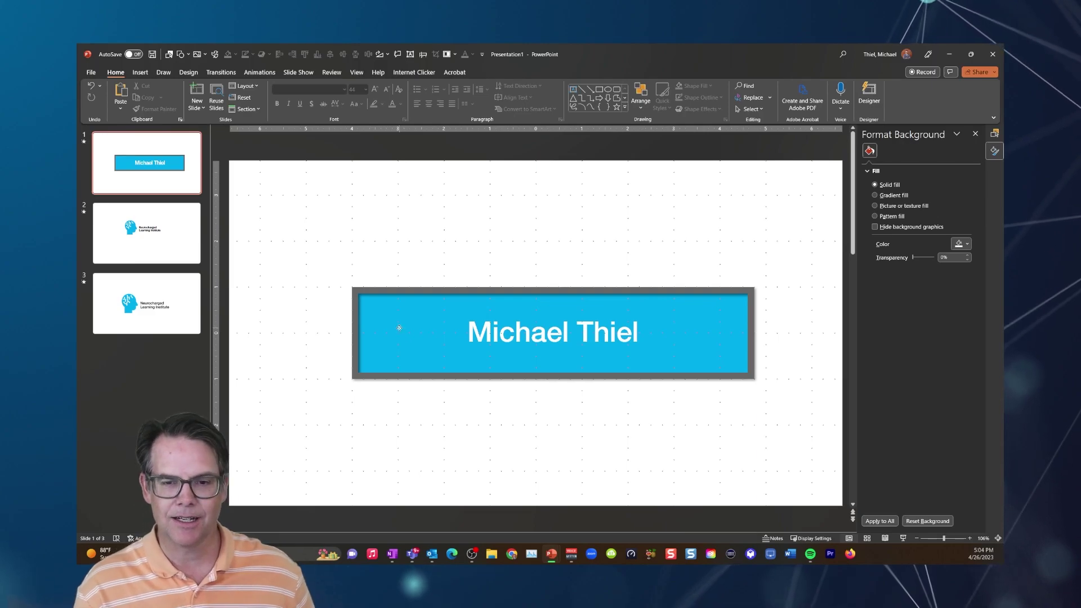
- Select both rectangles of the first slide's banner and examine the file formats offered for saving them as a picture
left_click(401, 307)
left_click(399, 291, "shift")
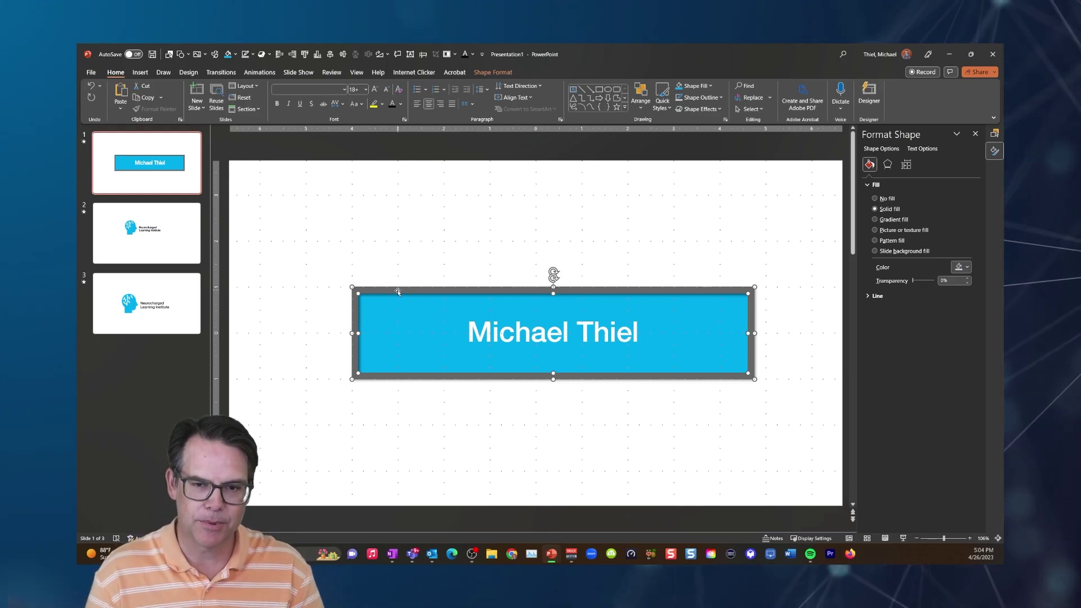
right_click(397, 291)
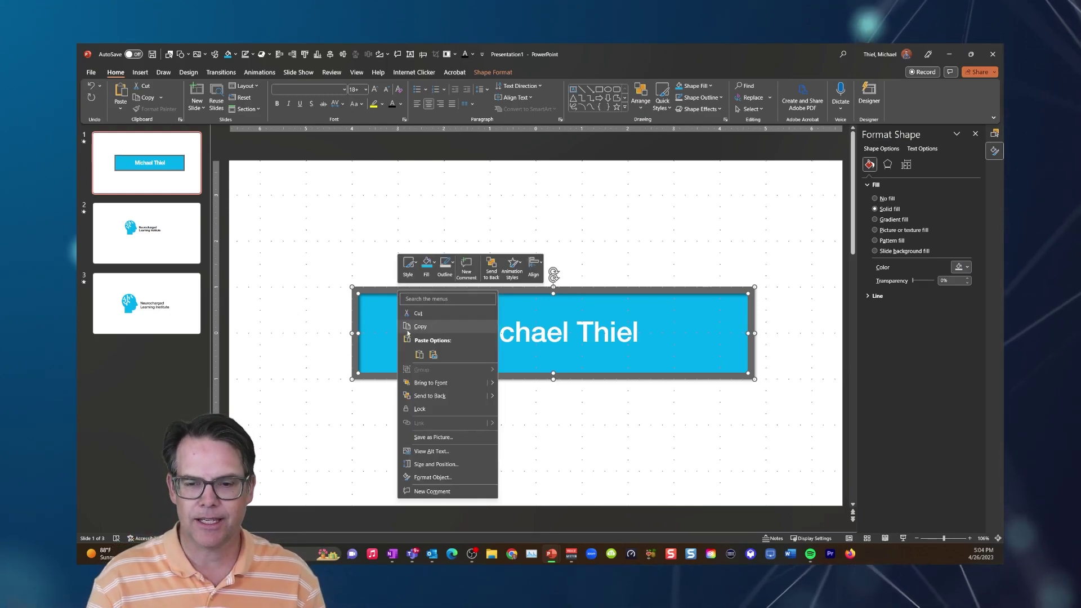
left_click(433, 437)
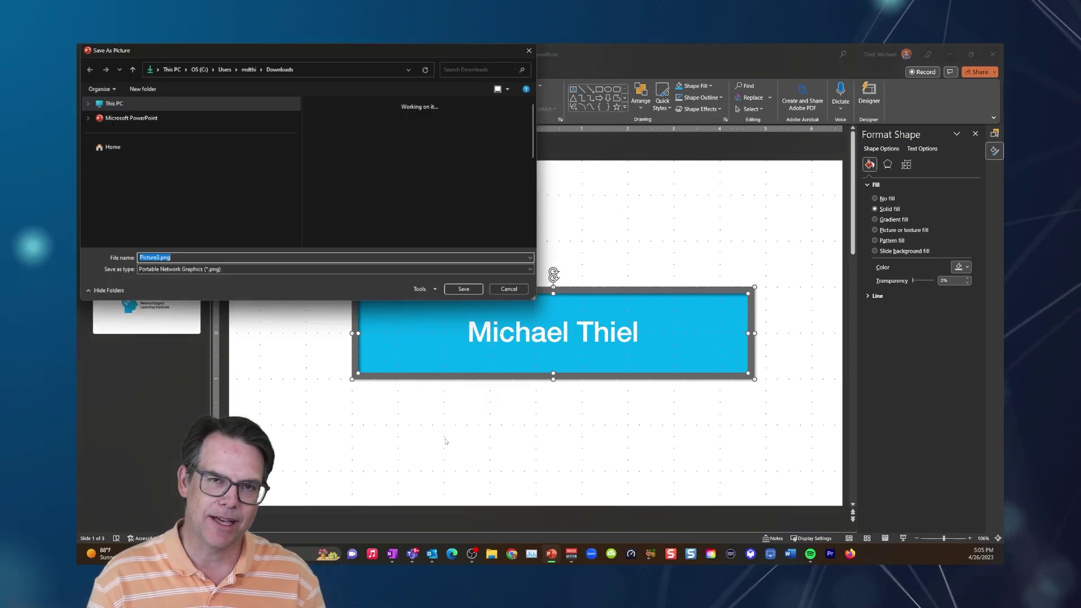
left_click(174, 269)
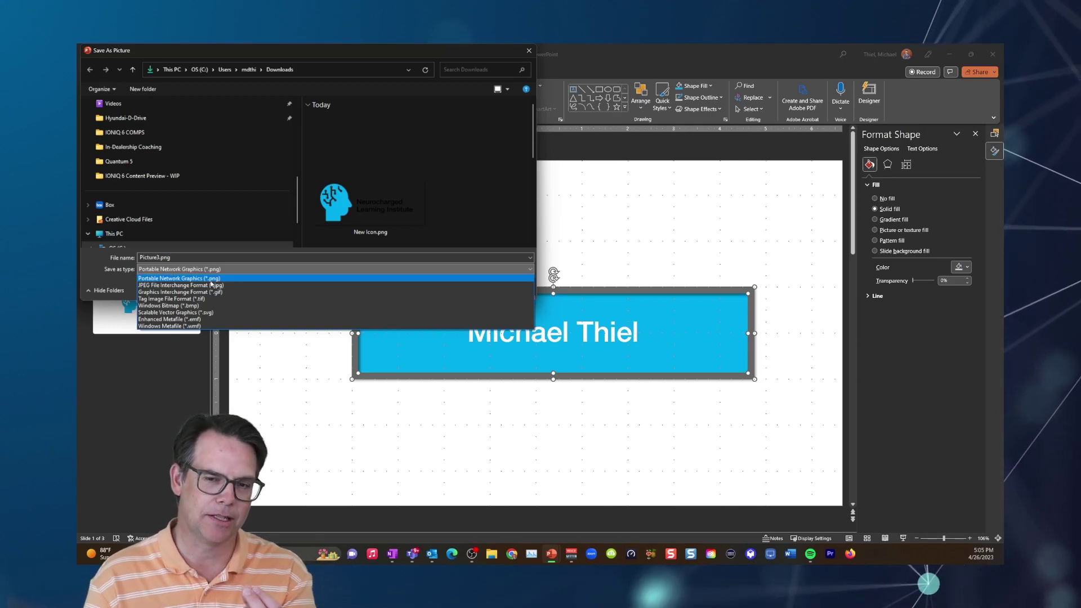
left_click(586, 220)
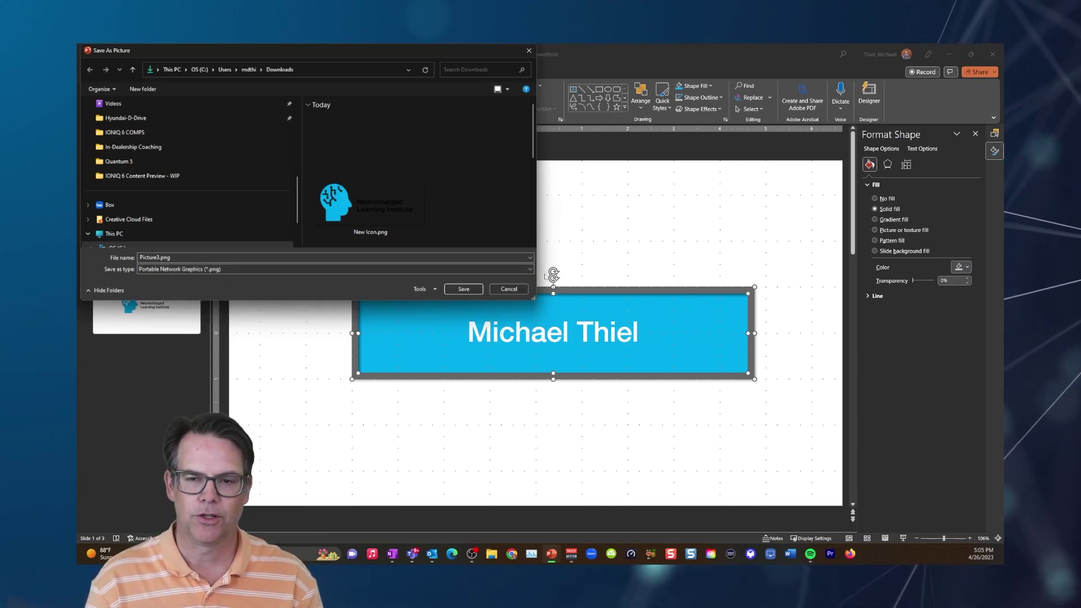
left_click(508, 290)
- Select the second slide's head icon and title together and bring up the option to save them as a PNG picture
left_click(146, 234)
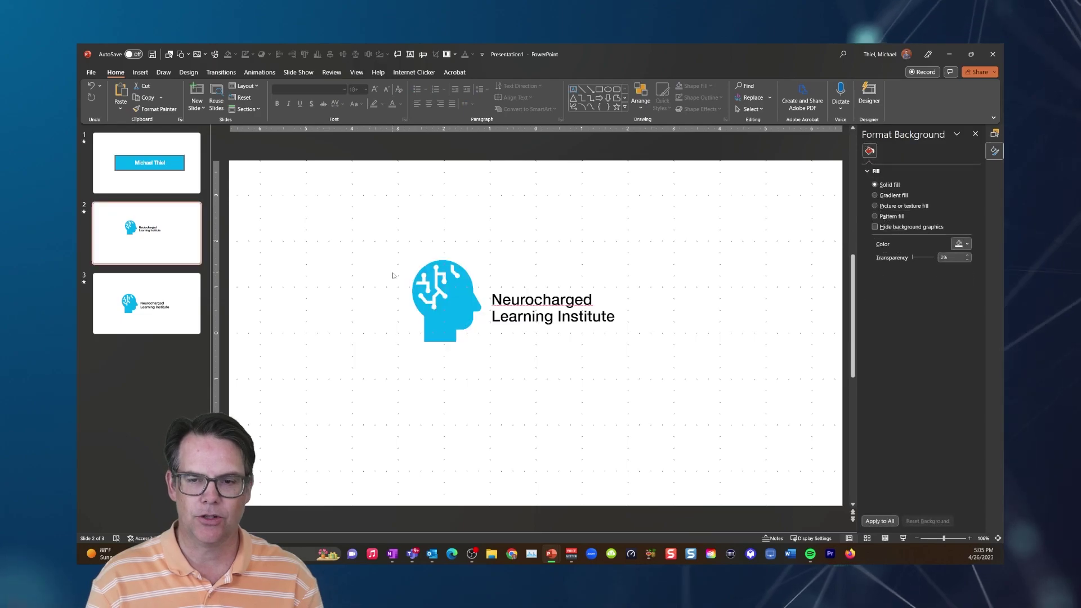
left_click(443, 300)
left_click(535, 306)
left_click(450, 300)
left_click(521, 286, "shift")
right_click(521, 278)
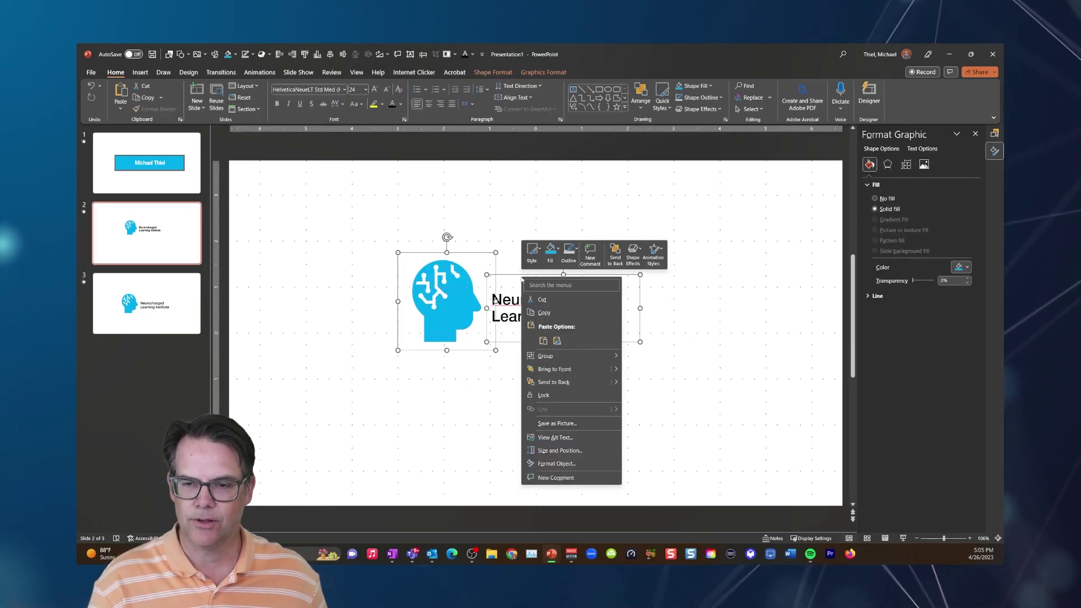
left_click(557, 423)
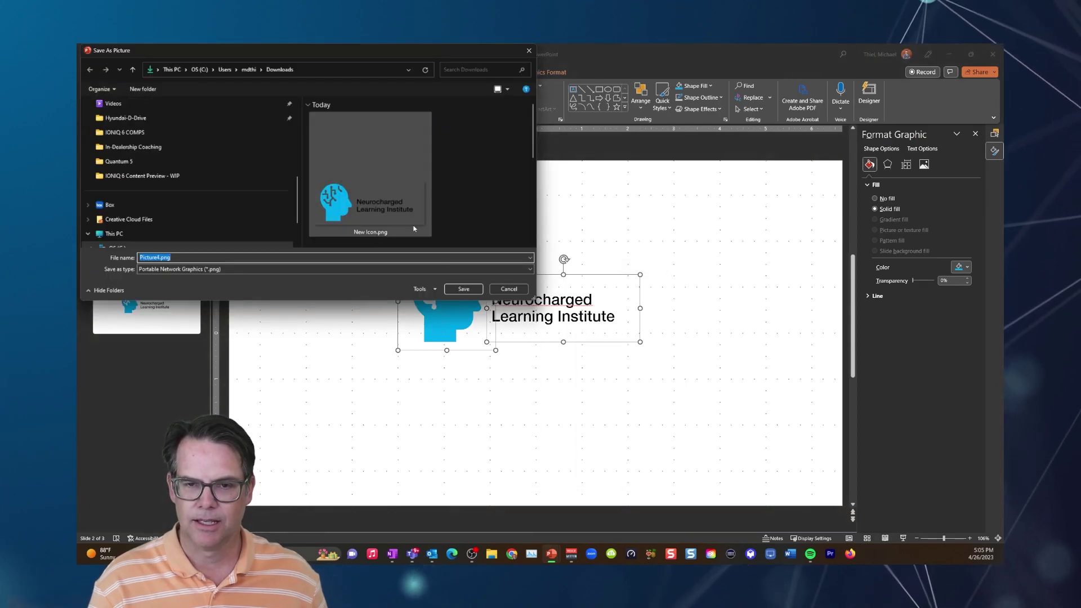
left_click(508, 288)
- Shift the third slide's logo picture slightly up and left, and show the list of the slide's objects
left_click(197, 318)
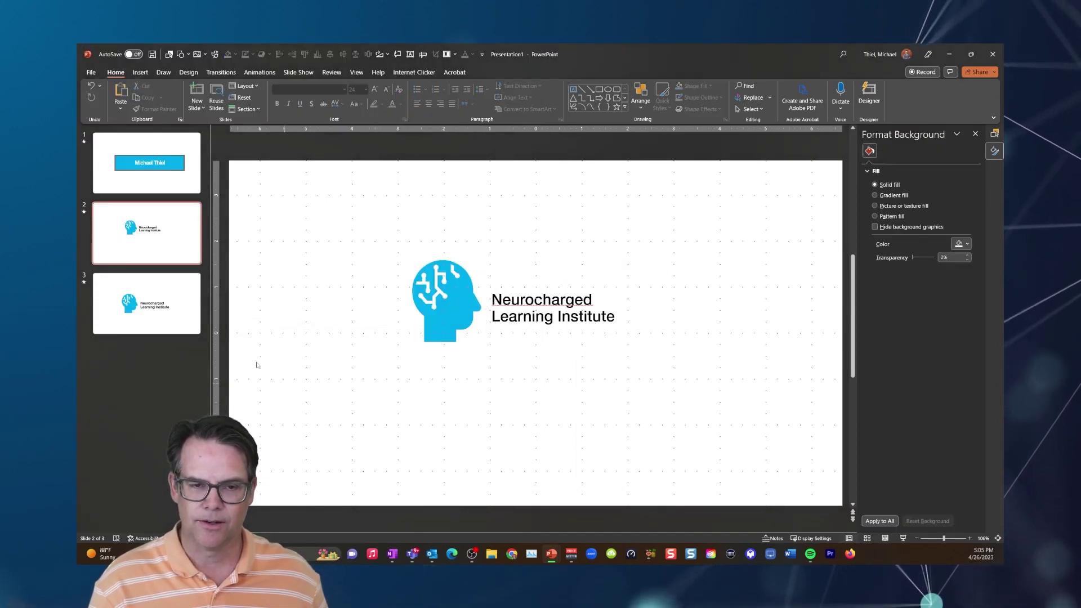
left_click_drag(522, 275, 510, 248)
left_click(995, 133)
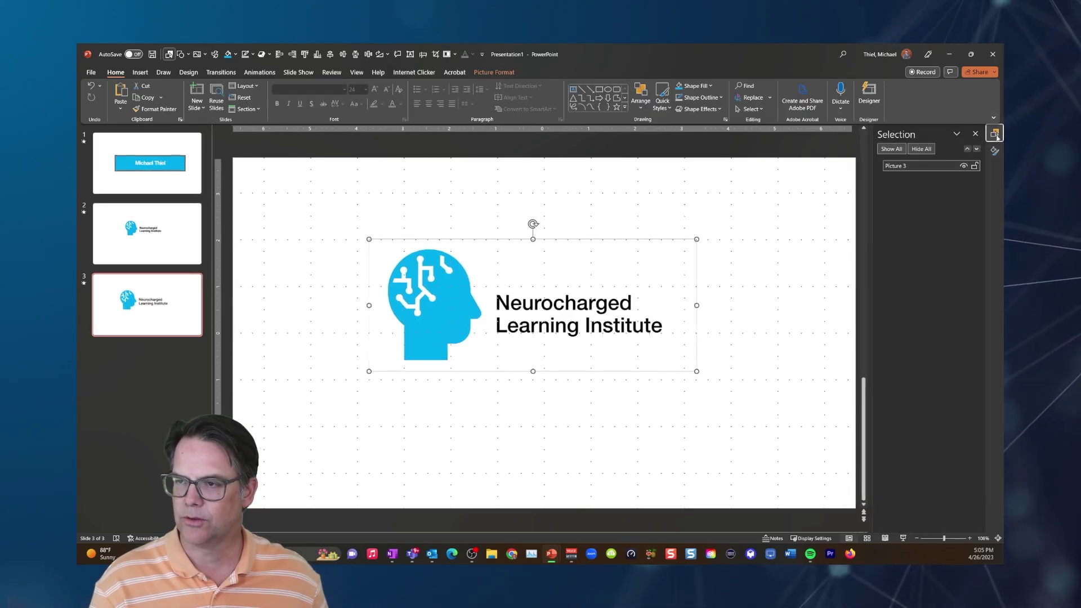
- Hide the third slide's logo picture, make it visible again and select it
left_click(963, 168)
left_click(963, 168)
left_click(506, 332)
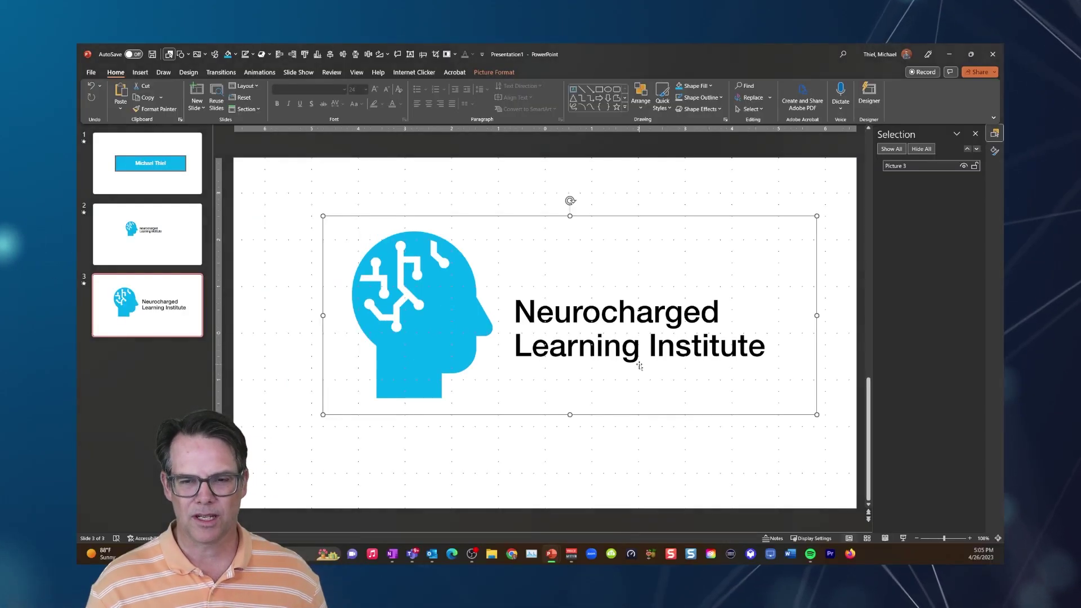
- Shrink the logo picture to about a fifth of the slide's width and place it left of centre, just below the slide's middle
left_click_drag(416, 316, 372, 299)
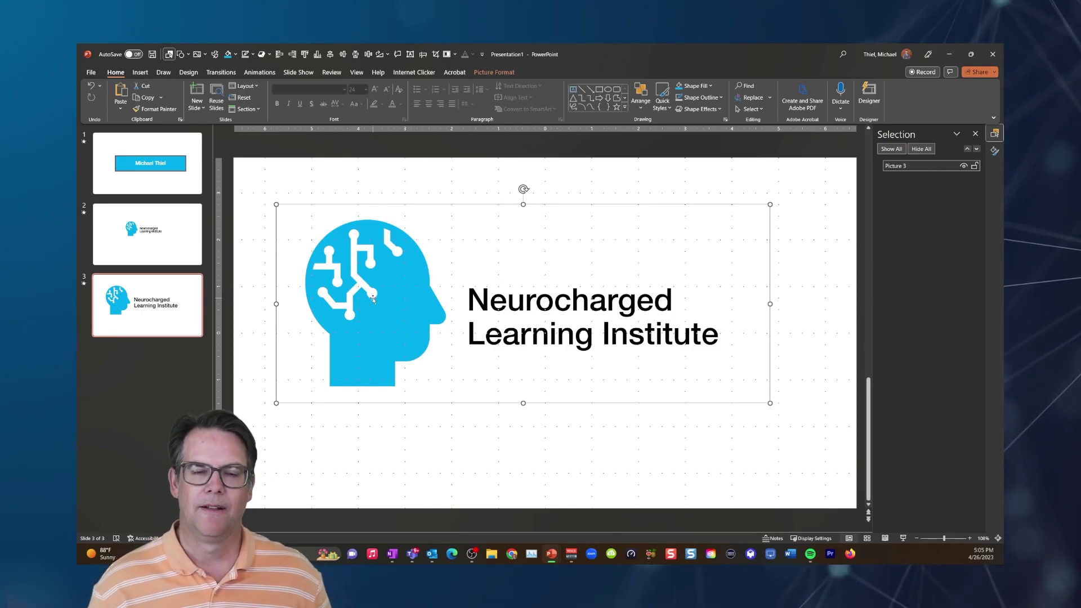
left_click_drag(430, 292, 453, 314)
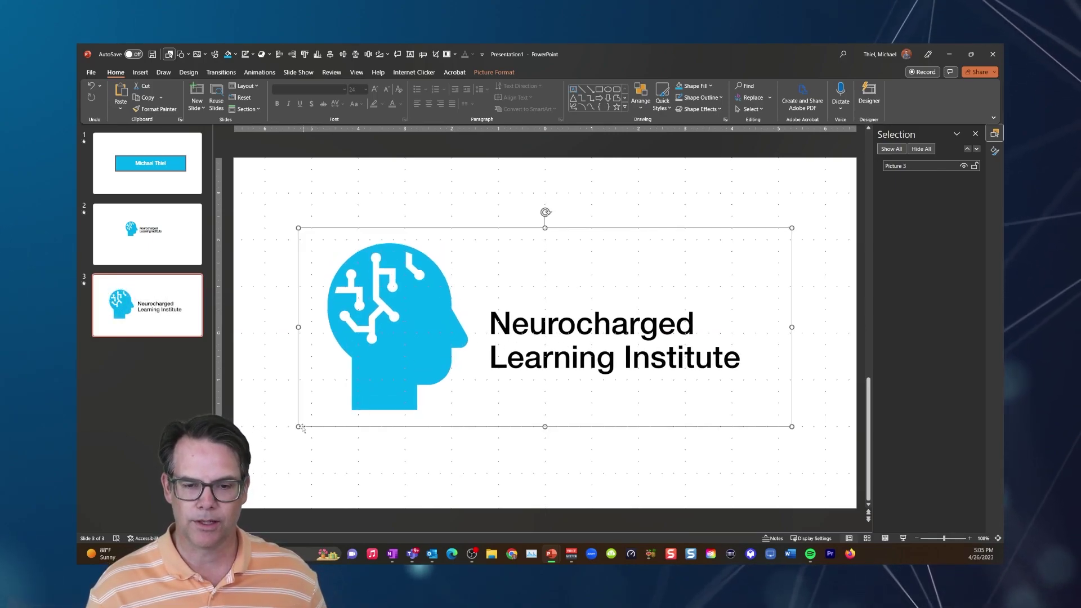
left_click_drag(299, 427, 554, 331)
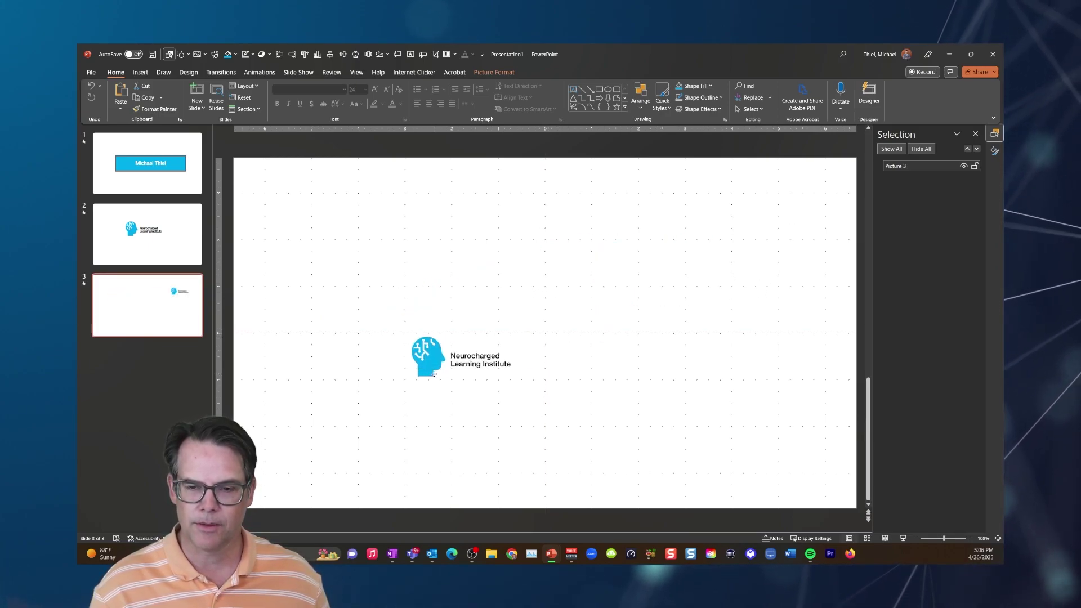
left_click(434, 373)
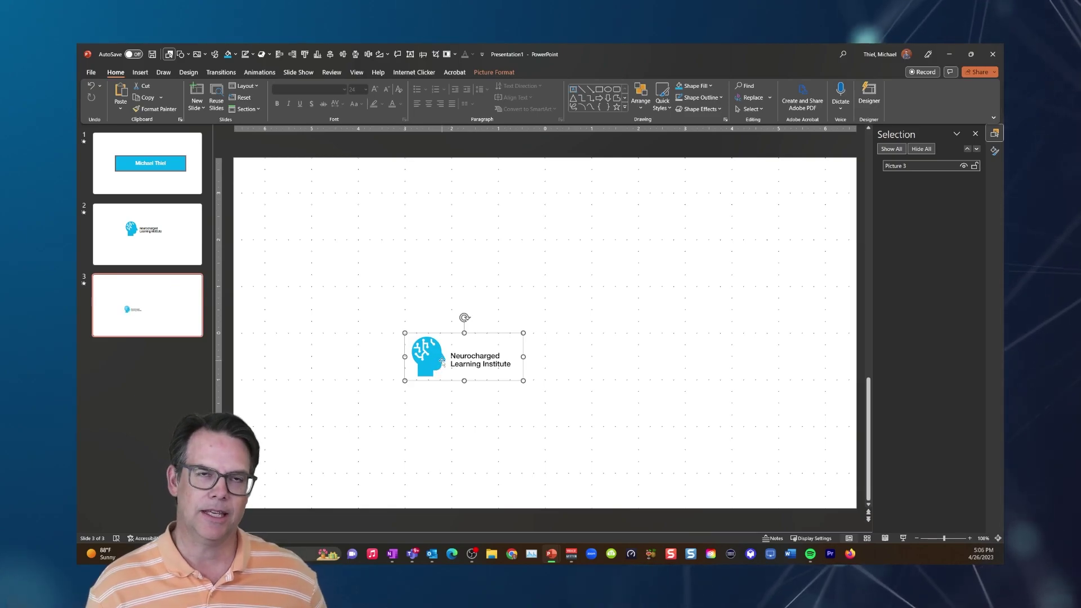